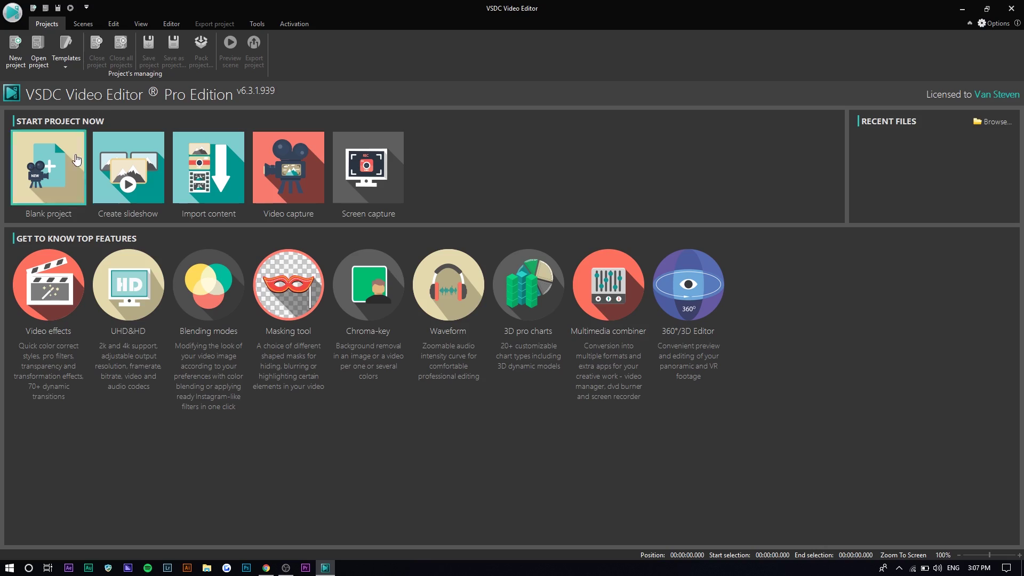
# Create a blank project at Full HD 1920x1080 resolution.
pyautogui.click(84, 155)
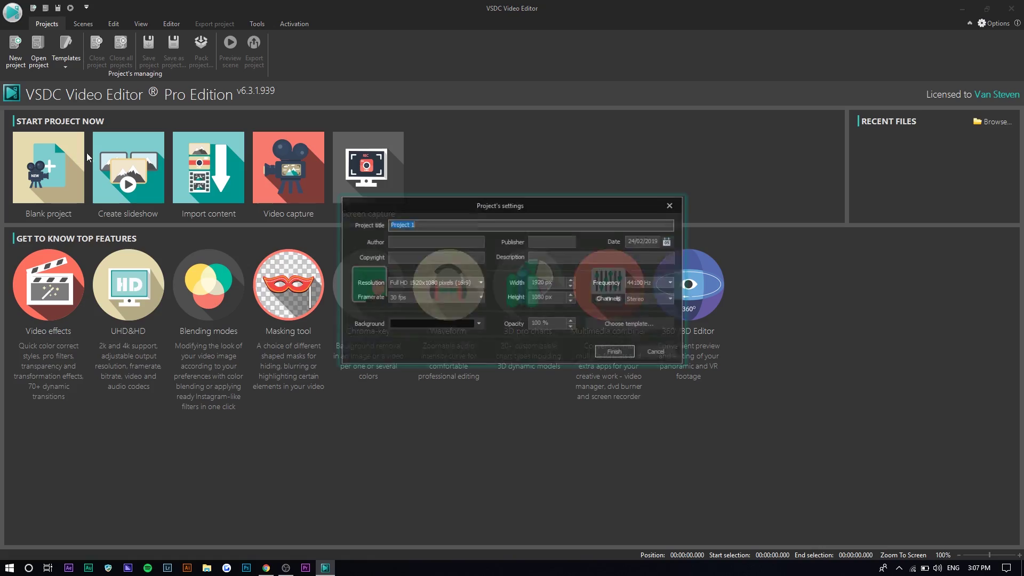
pyautogui.moveTo(530, 203); pyautogui.dragTo(290, 176)
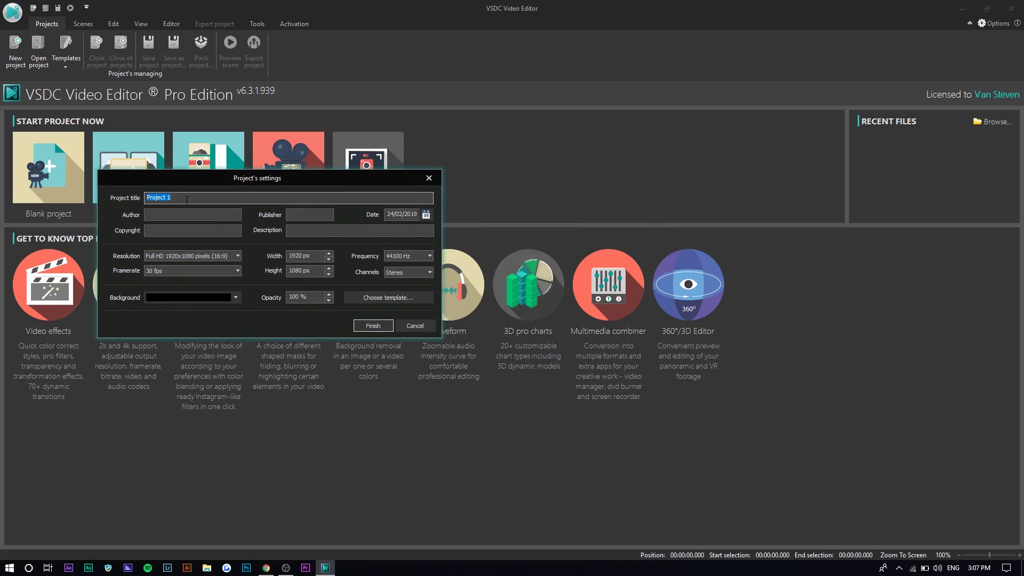
pyautogui.click(196, 256)
pyautogui.click(187, 279)
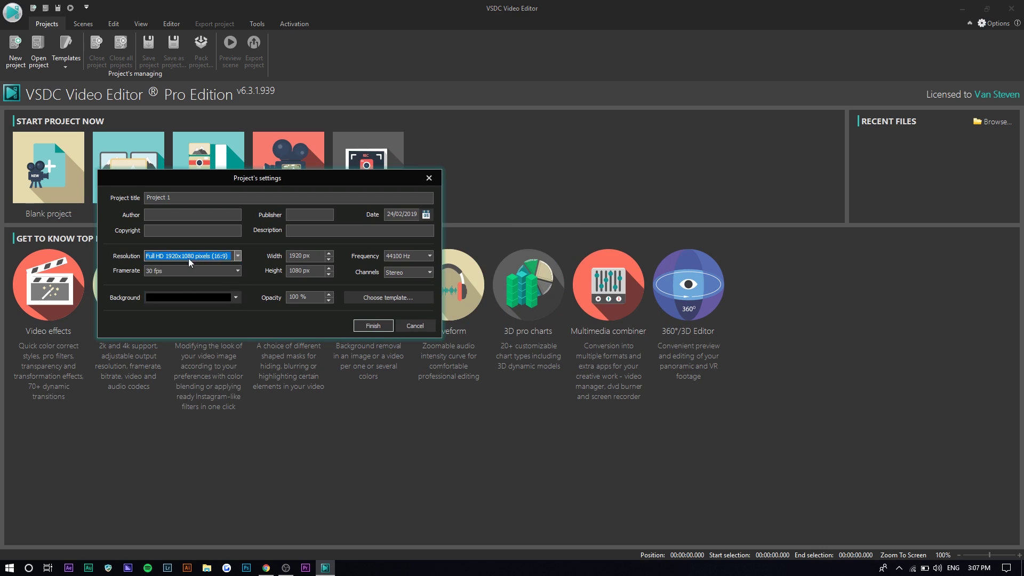
pyautogui.moveTo(234, 184); pyautogui.dragTo(356, 182)
pyautogui.click(495, 322)
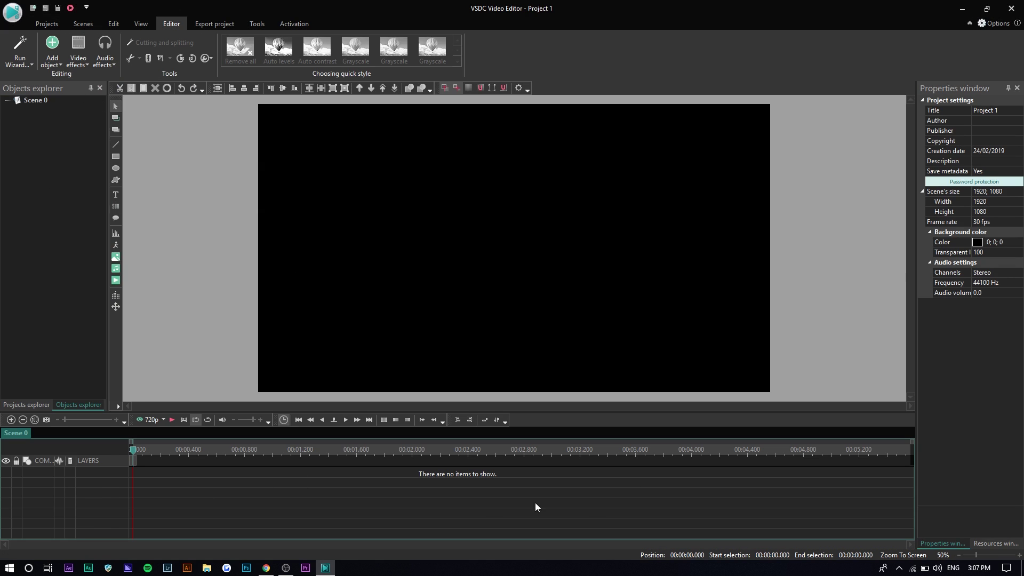
# Add the first video file, C0310, to the scene with default placement.
pyautogui.click(48, 56)
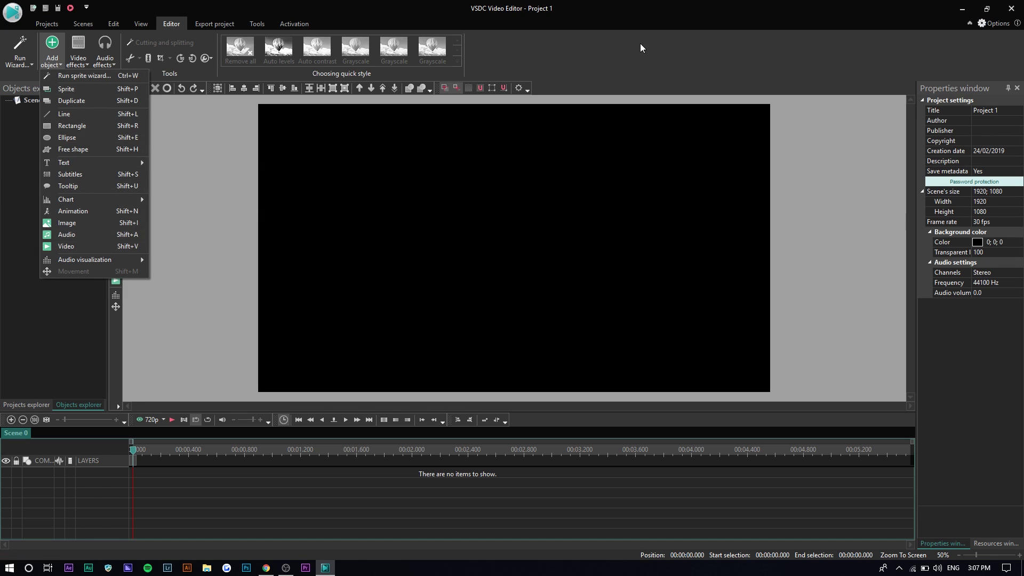
pyautogui.click(71, 51)
pyautogui.click(71, 51)
pyautogui.click(58, 47)
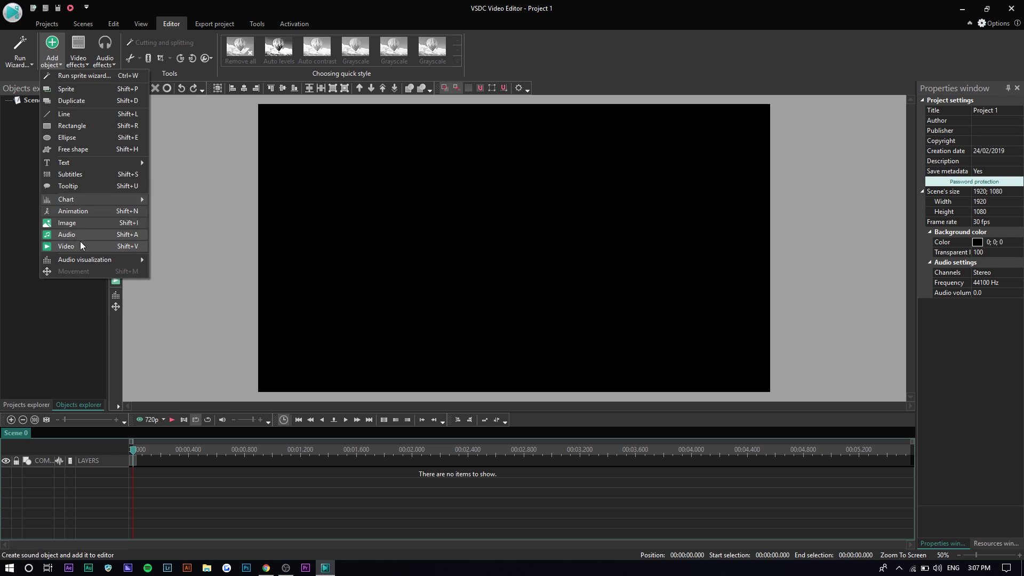
pyautogui.click(80, 241)
pyautogui.doubleClick(243, 233)
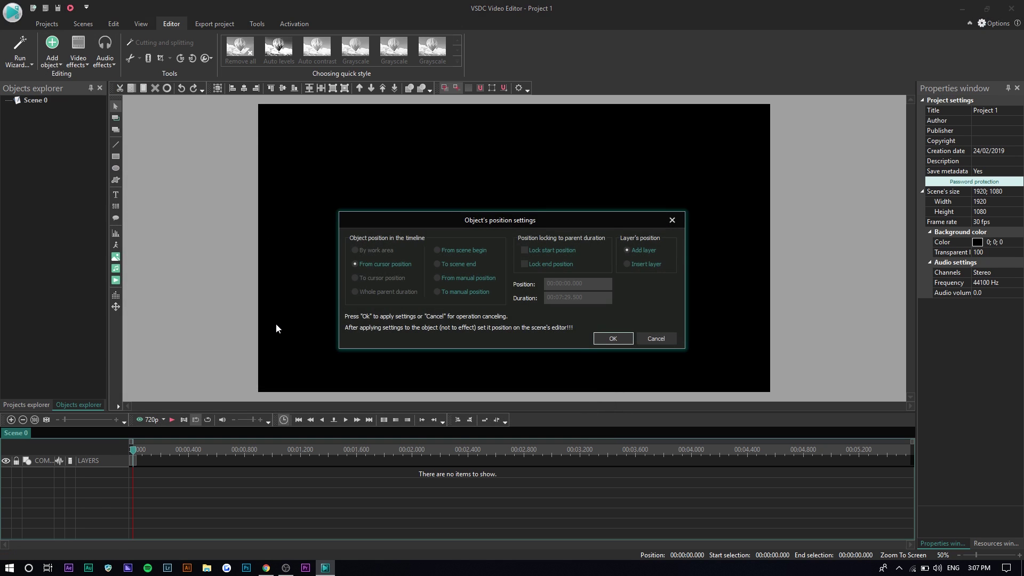
pyautogui.click(616, 339)
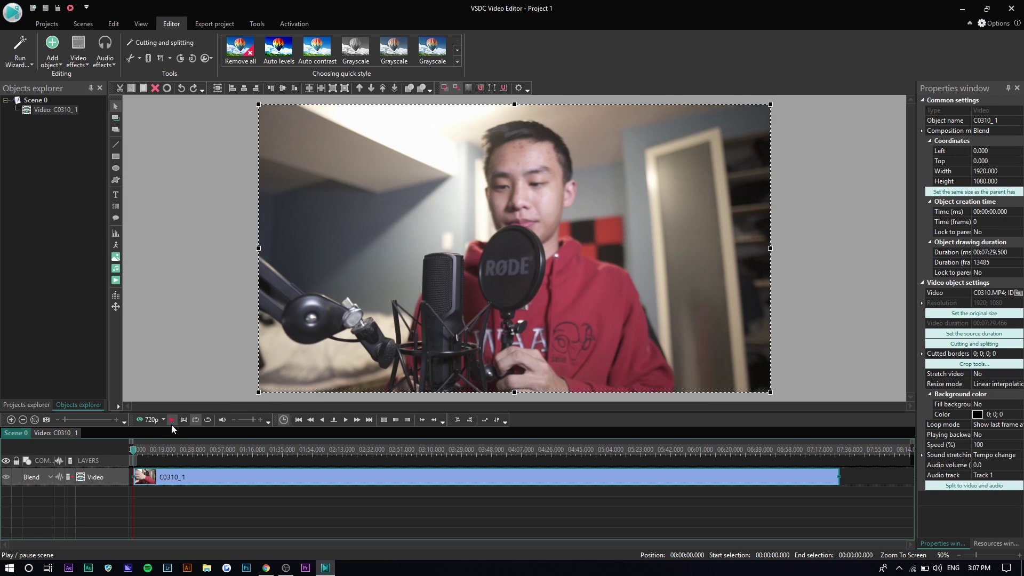
# Split clip C0310_1 into video and audio and delete the audio track.
pyautogui.click(165, 491)
pyautogui.click(229, 479)
pyautogui.click(982, 486)
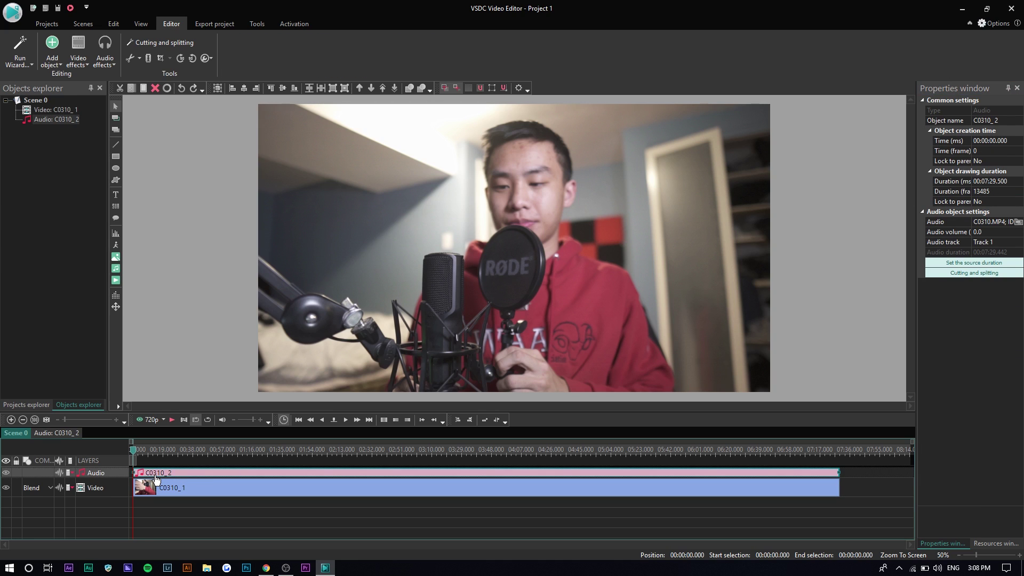
pyautogui.press('Delete')
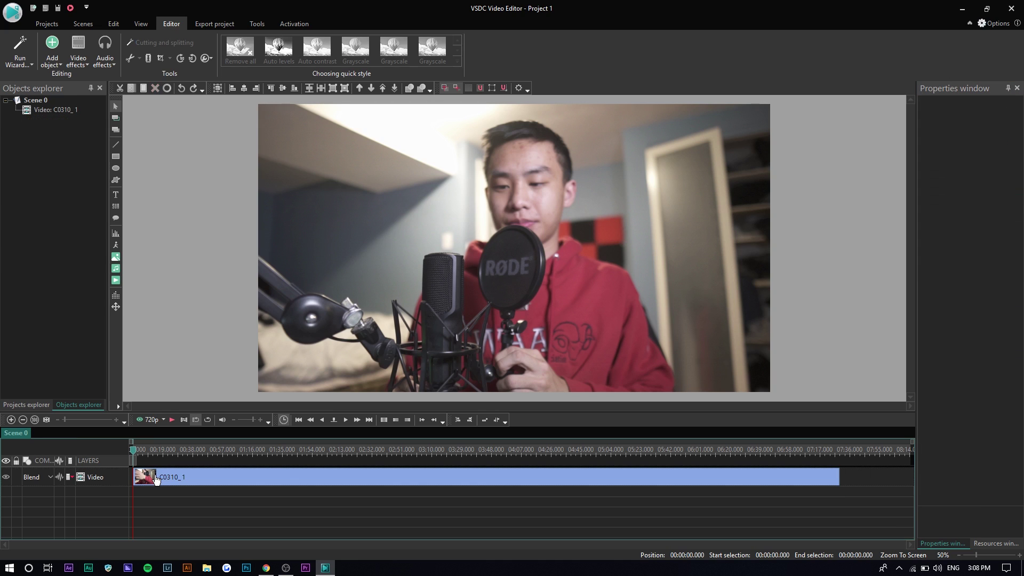
# Set preview quality to 144p and play the preview.
pyautogui.click(161, 423)
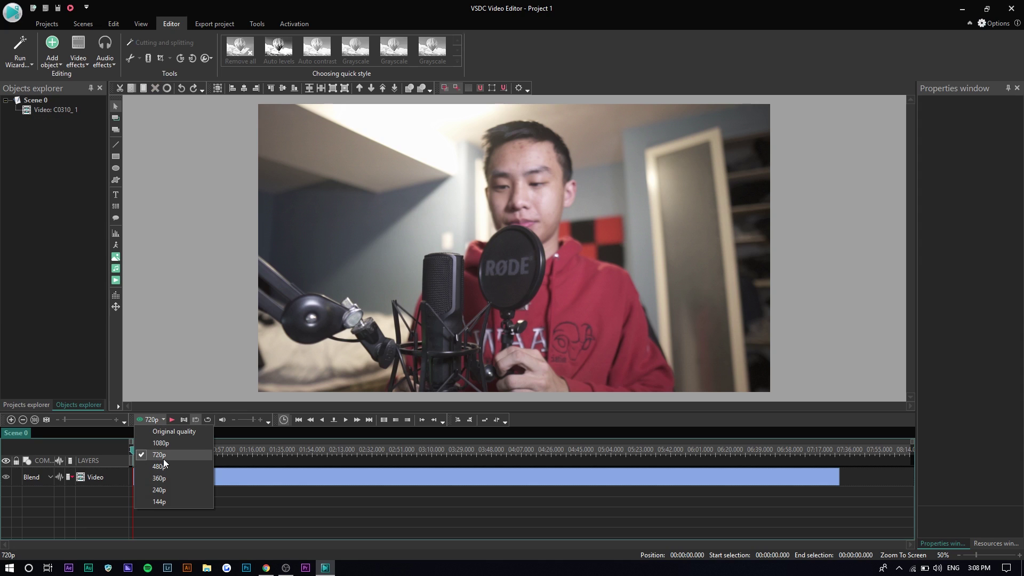
pyautogui.click(170, 502)
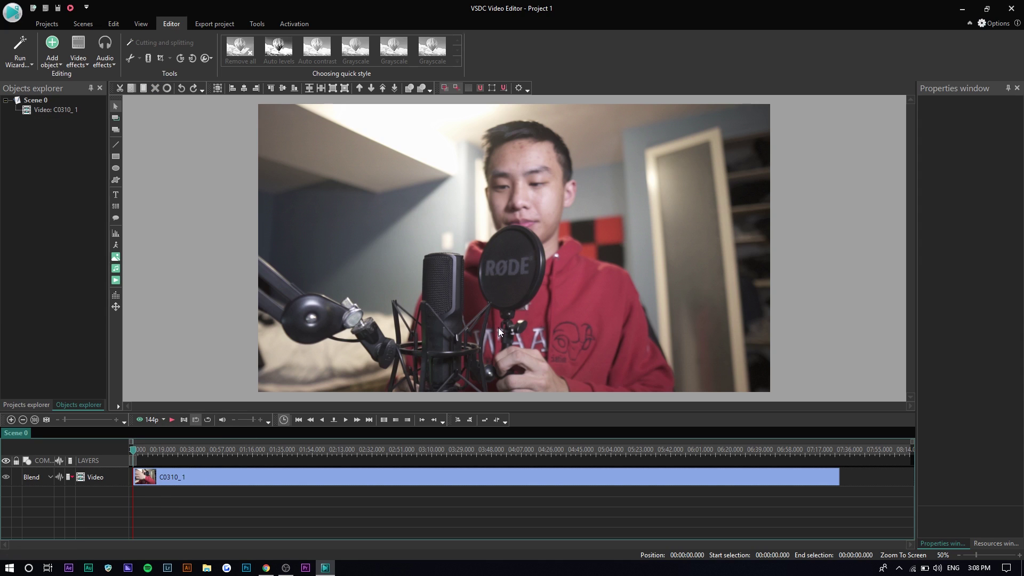
pyautogui.press('space')
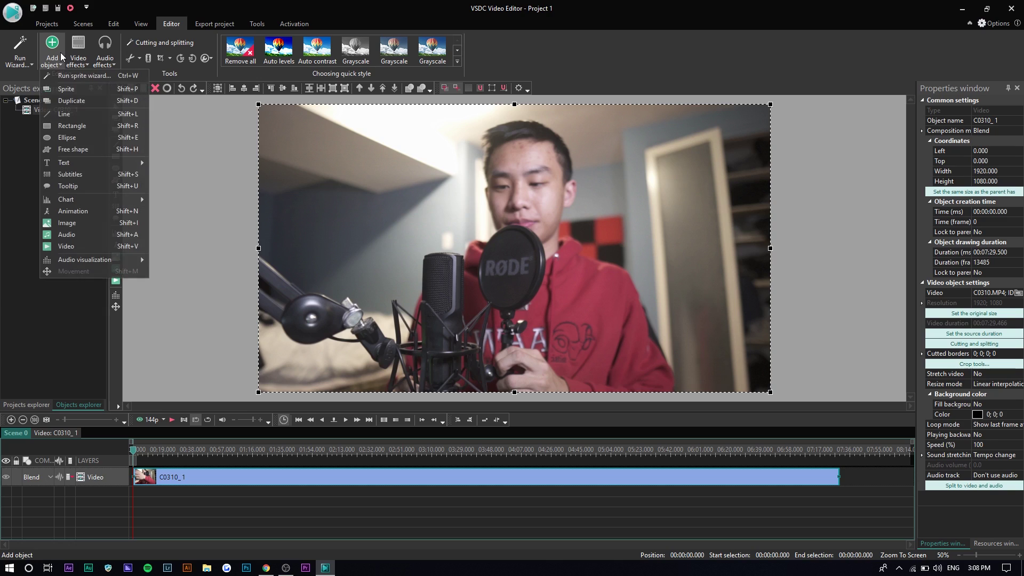
# Add video file C0311 as a new full-scene layer with default placement.
pyautogui.click(108, 245)
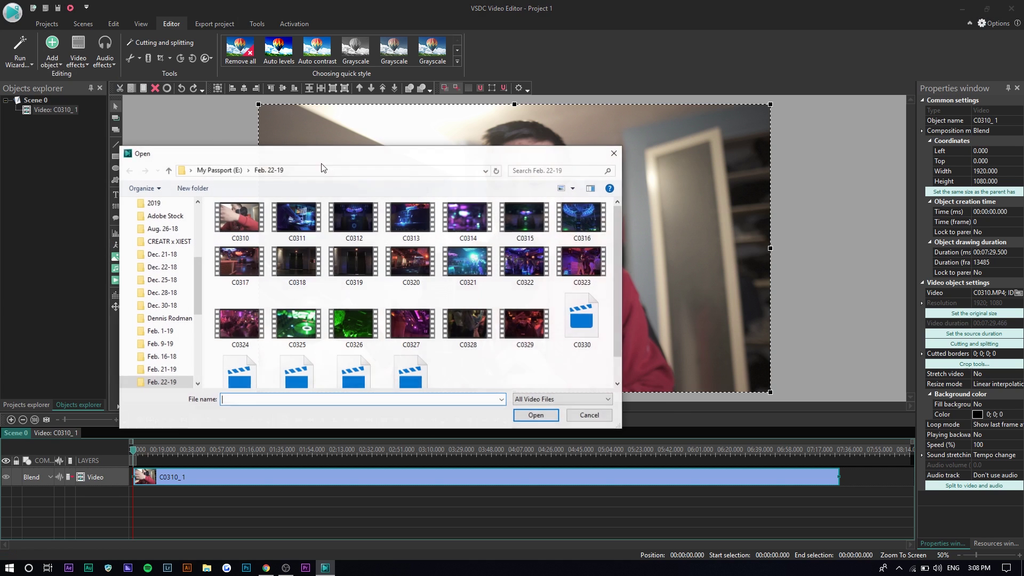
pyautogui.doubleClick(308, 223)
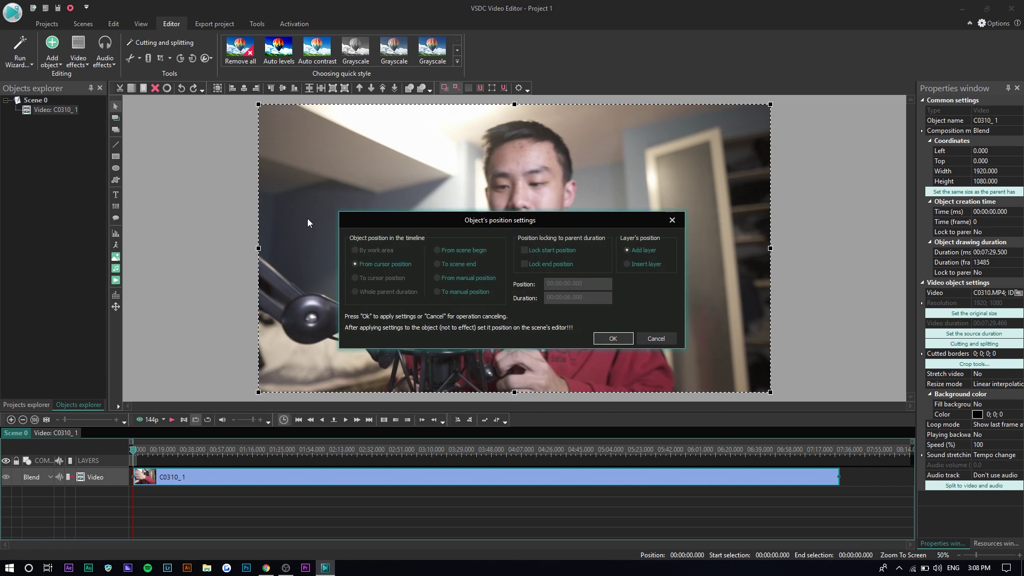
pyautogui.click(612, 338)
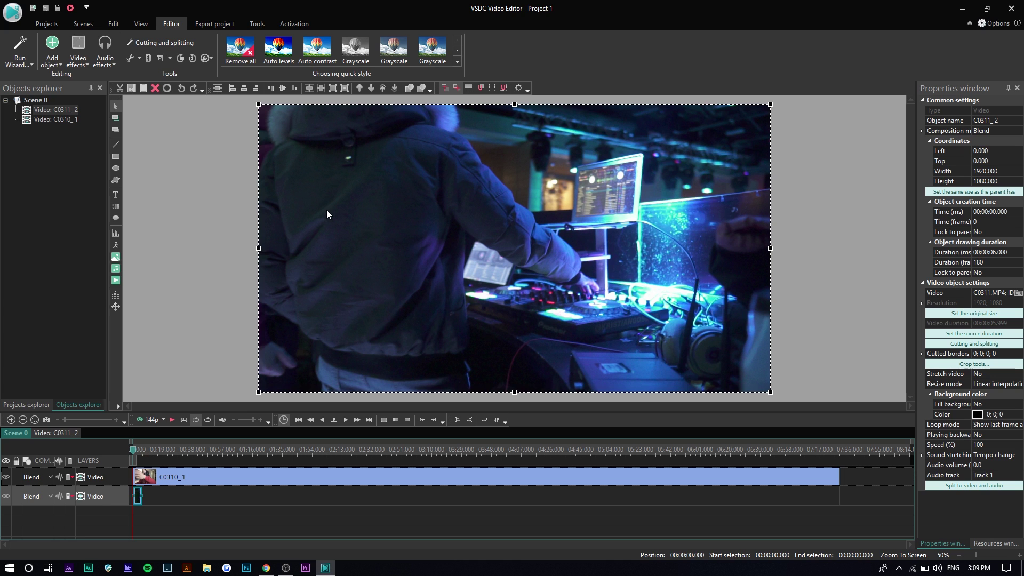
# Shrink C0311_2 toward the lower right and C0310_1 into a box at the left for side-by-side display.
pyautogui.moveTo(256, 105); pyautogui.dragTo(460, 187)
pyautogui.click(645, 152)
pyautogui.moveTo(769, 105); pyautogui.dragTo(524, 158)
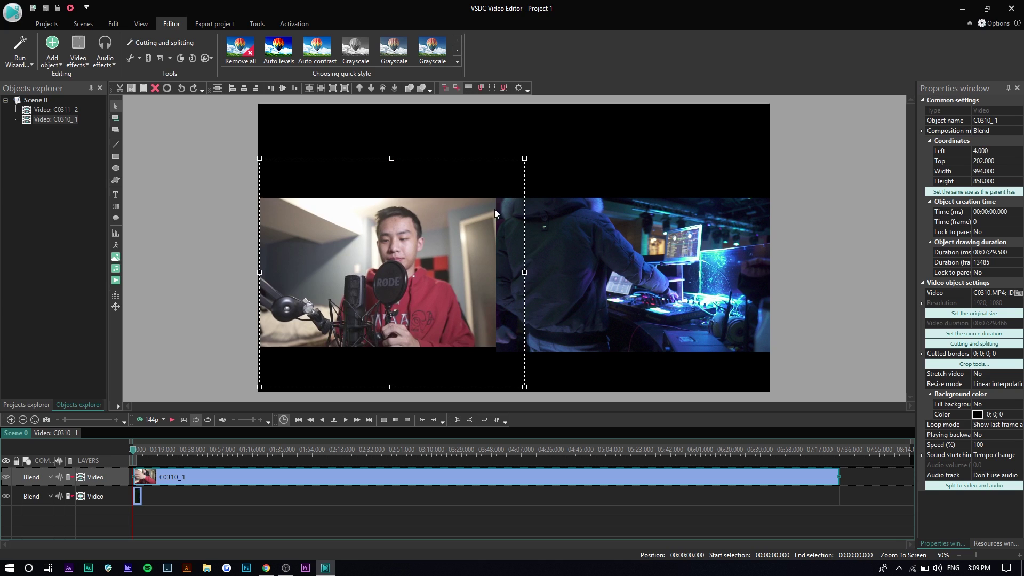
pyautogui.moveTo(495, 214); pyautogui.dragTo(495, 211)
pyautogui.click(224, 297)
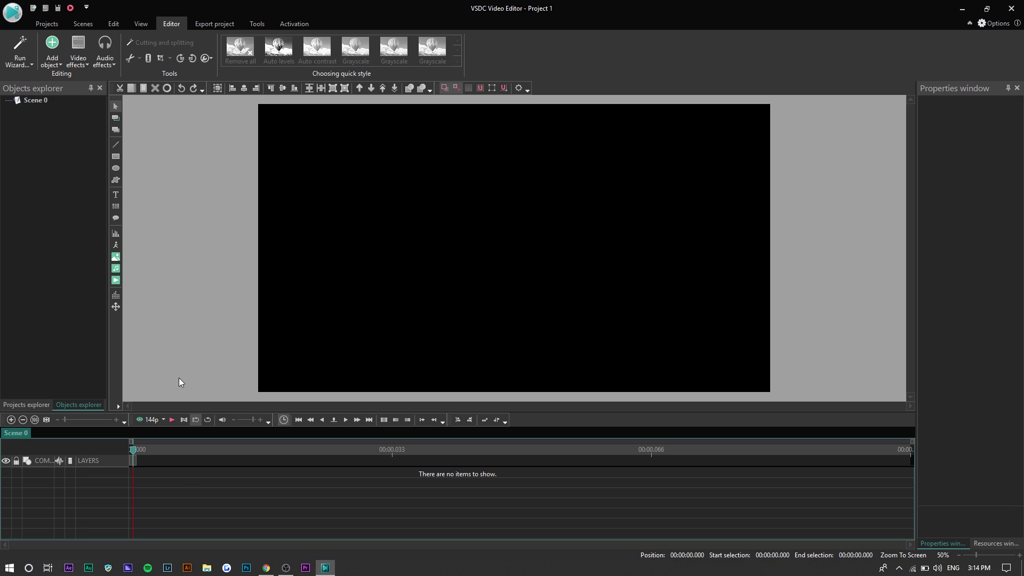
# Add a text object and type a name in capital letters.
pyautogui.click(115, 194)
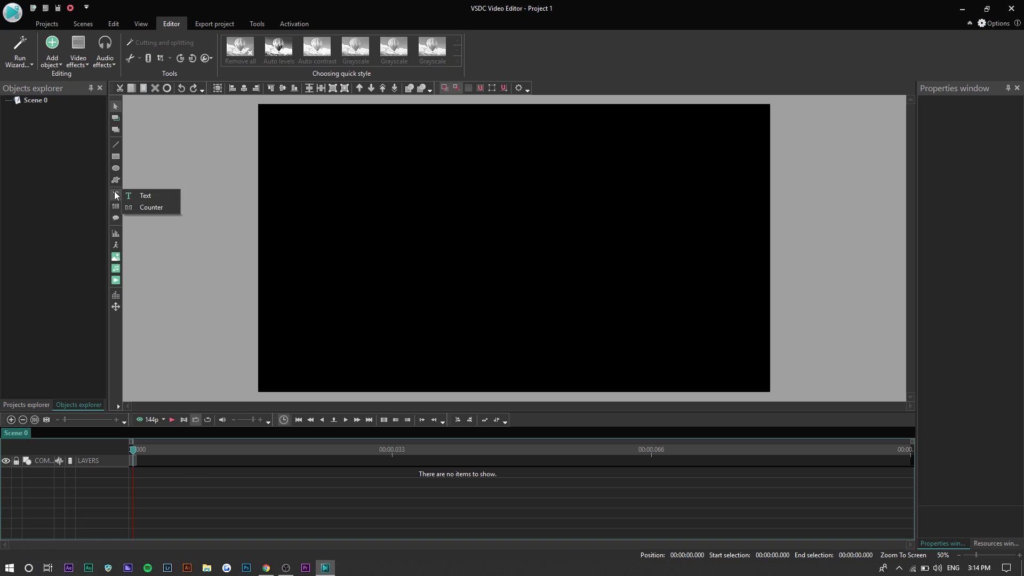
pyautogui.click(138, 196)
pyautogui.click(618, 337)
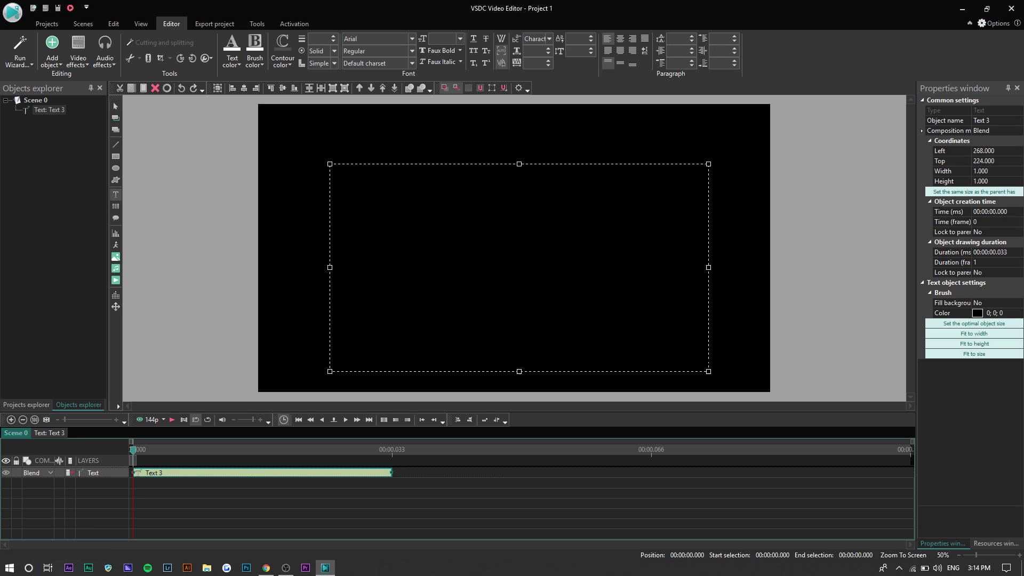
pyautogui.write('steven')
pyautogui.hotkey('ctrl', 'a')
pyautogui.write('STEVEN')
# Set the text to the Bowlby One SC font at 300 pt.
pyautogui.hotkey('ctrl', 'a')
pyautogui.click(441, 39)
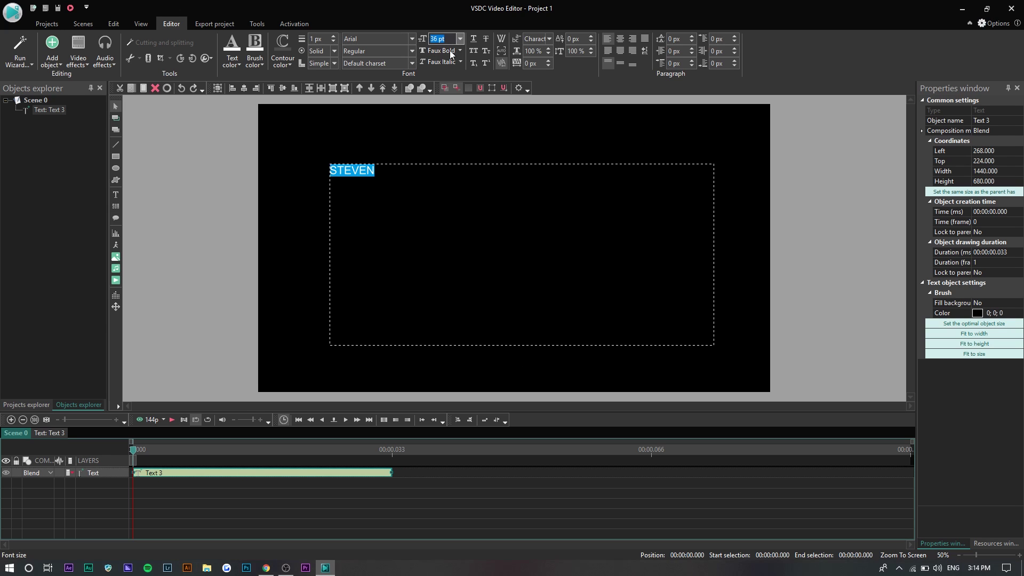
pyautogui.write('400')
pyautogui.press('Return')
pyautogui.click(347, 40)
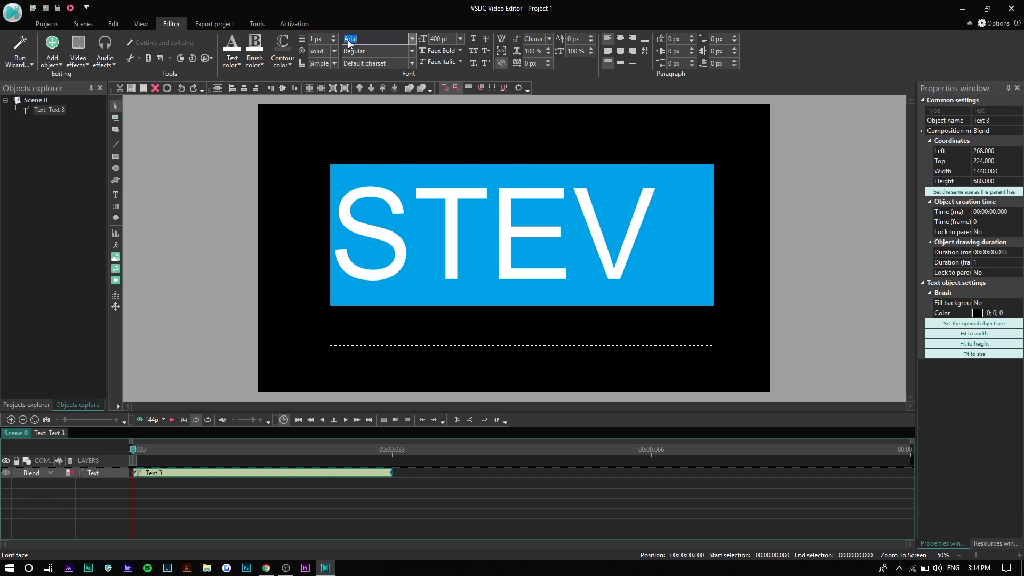
pyautogui.click(412, 38)
pyautogui.scroll(-2, 413, 214)
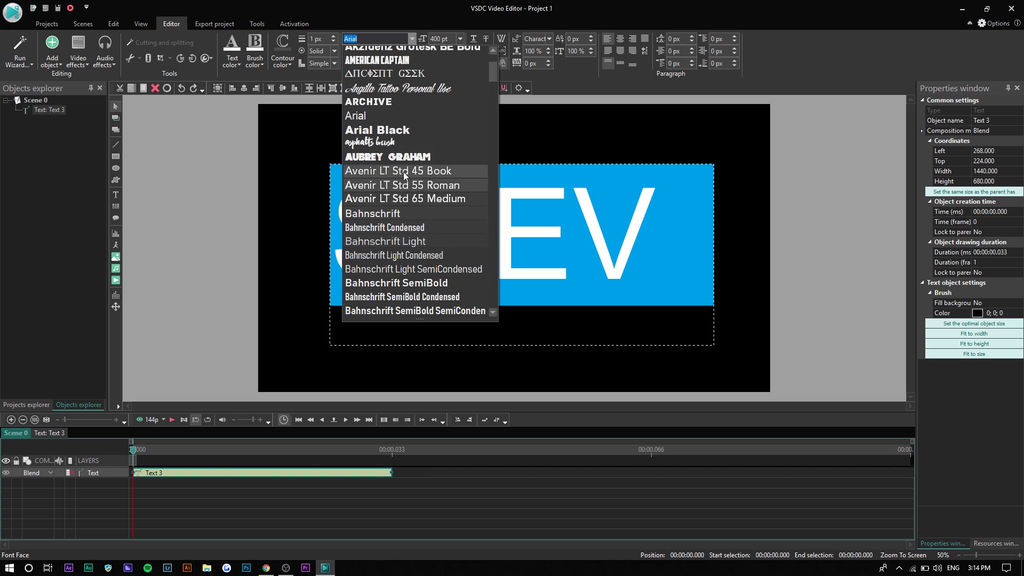
pyautogui.scroll(-3, 407, 240)
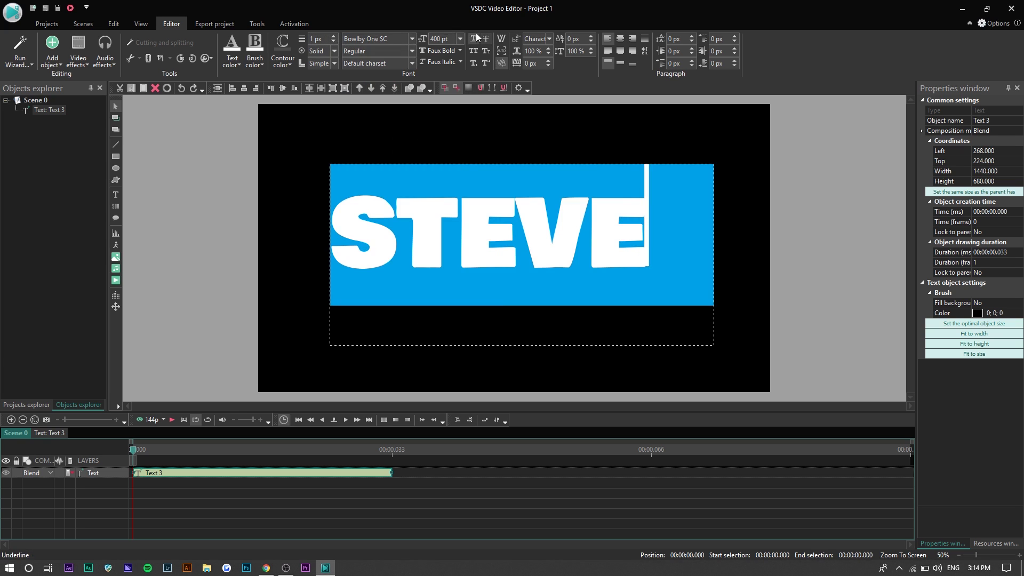
pyautogui.click(430, 40)
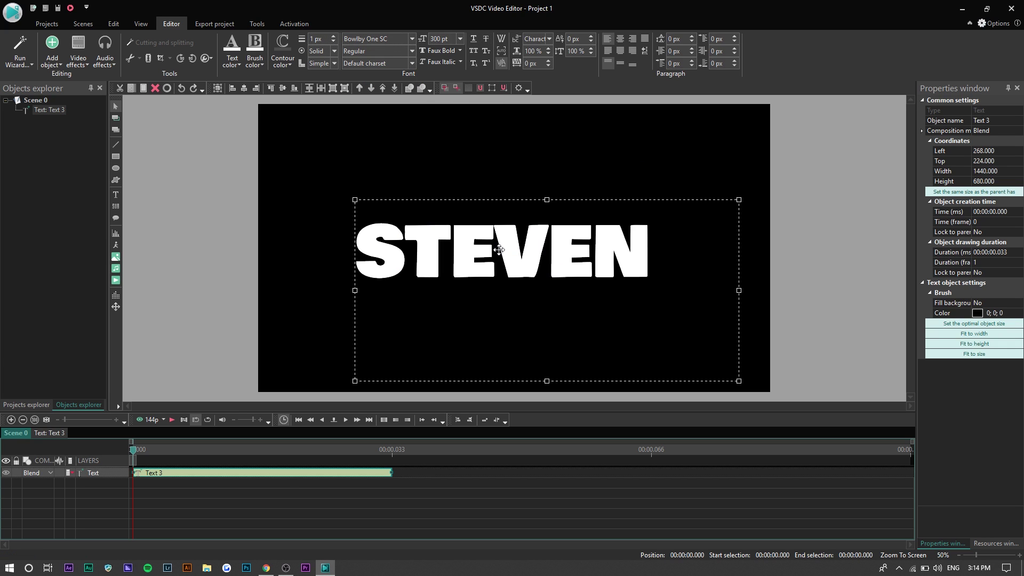
# Open the Text 3 object's own timeline.
pyautogui.click(152, 505)
pyautogui.click(157, 478)
pyautogui.doubleClick(158, 479)
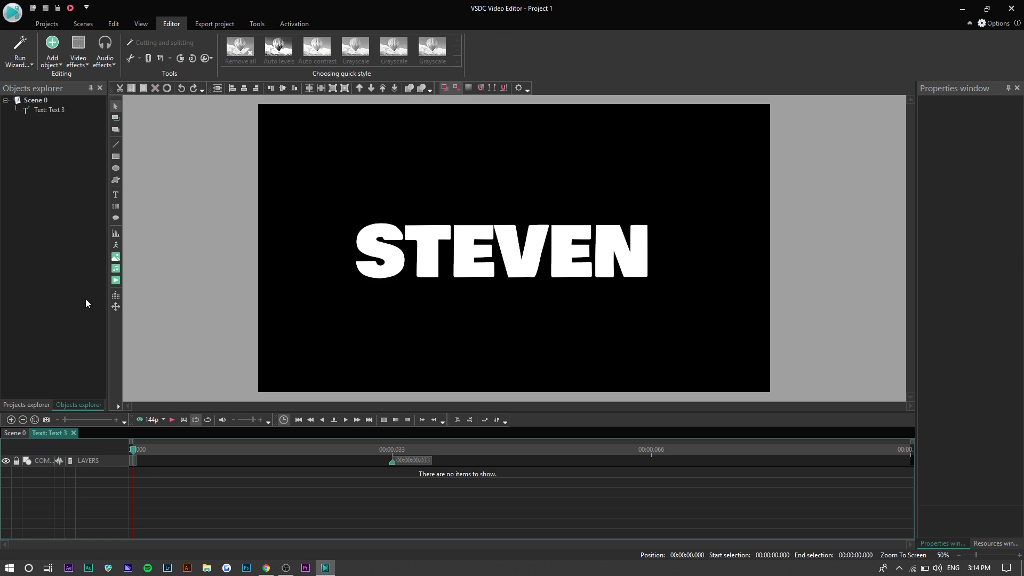
# Add video clip C0310 inside the text object.
pyautogui.click(51, 64)
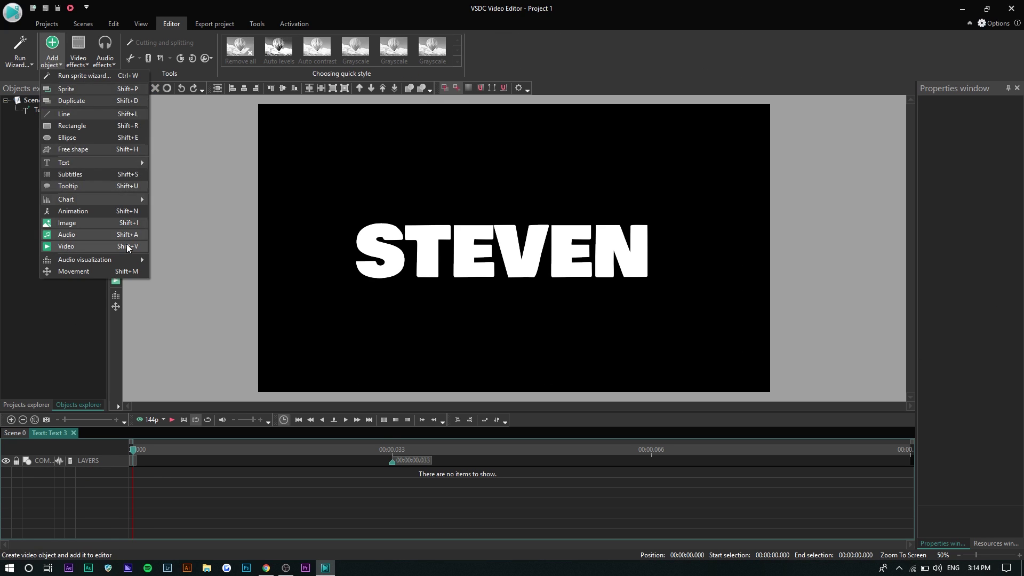
pyautogui.click(90, 247)
pyautogui.doubleClick(241, 216)
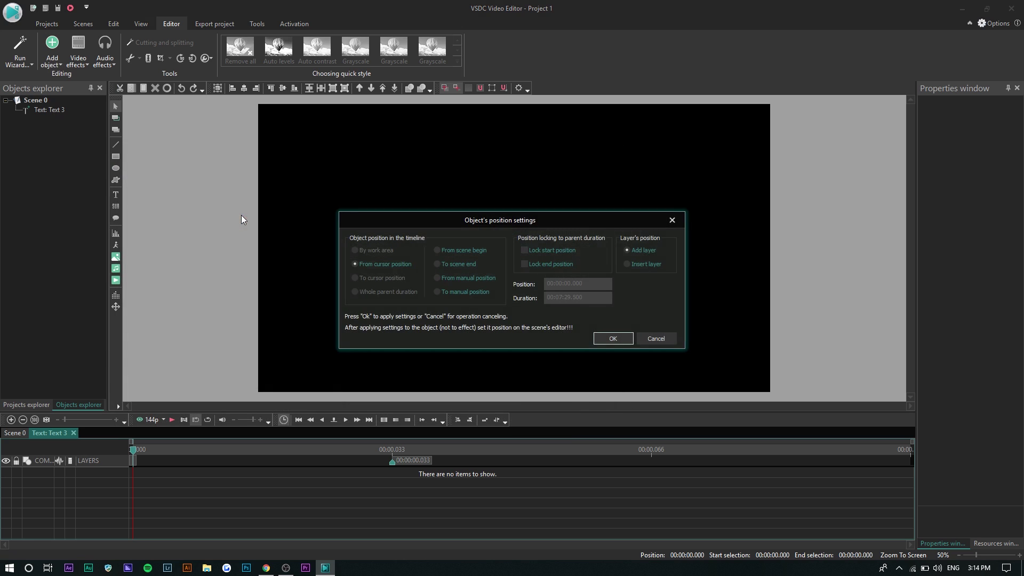
pyautogui.click(614, 338)
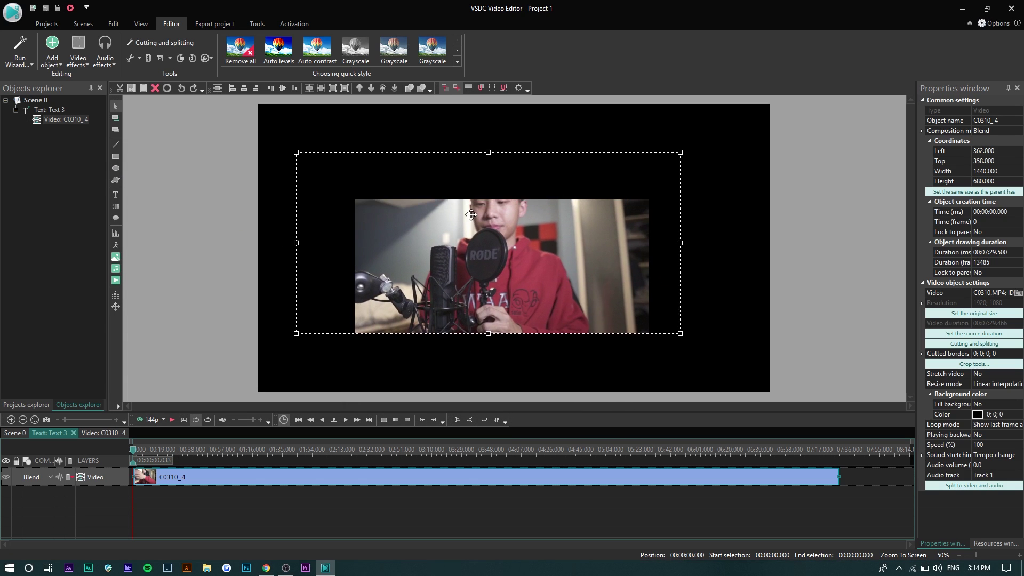
# Set the video's composition mode to Source in and resize it to fill the lettering.
pyautogui.moveTo(473, 251); pyautogui.dragTo(478, 254)
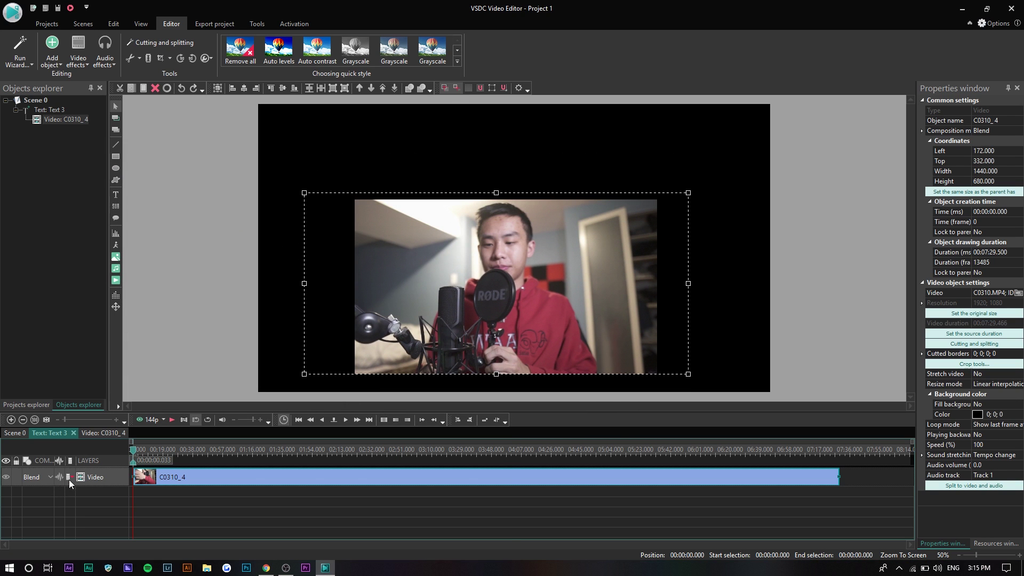
pyautogui.click(33, 476)
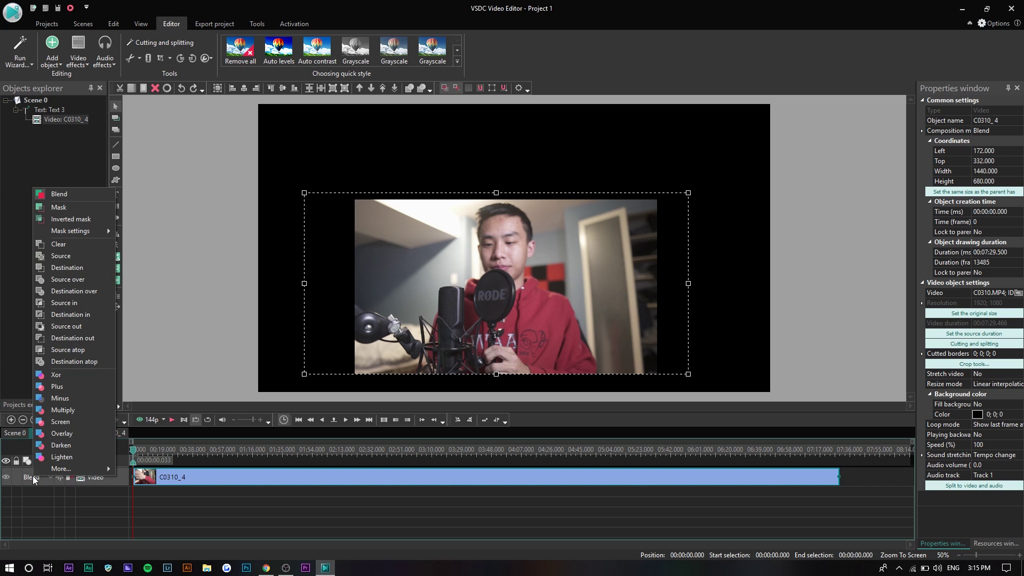
pyautogui.click(95, 303)
pyautogui.moveTo(688, 374); pyautogui.dragTo(654, 331)
pyautogui.moveTo(568, 296)
pyautogui.mouseDown()
pyautogui.moveTo(599, 296)
pyautogui.moveTo(554, 287)
pyautogui.mouseUp()
pyautogui.moveTo(607, 326); pyautogui.dragTo(757, 387)
pyautogui.moveTo(678, 322); pyautogui.dragTo(649, 293)
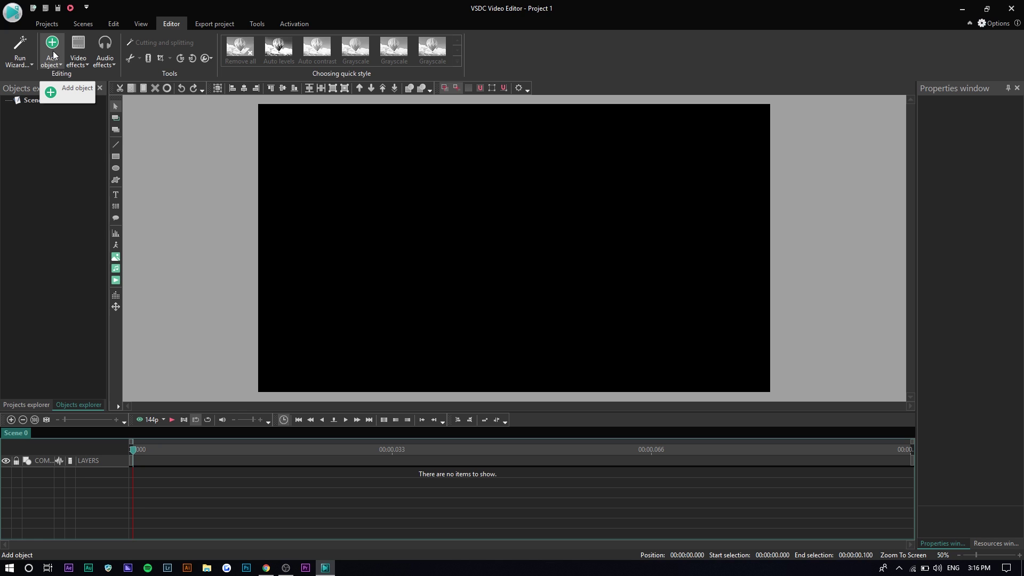
pyautogui.click(52, 50)
# Add webcam clip C0310 and club clip C0314 to the scene on separate layers.
pyautogui.click(94, 246)
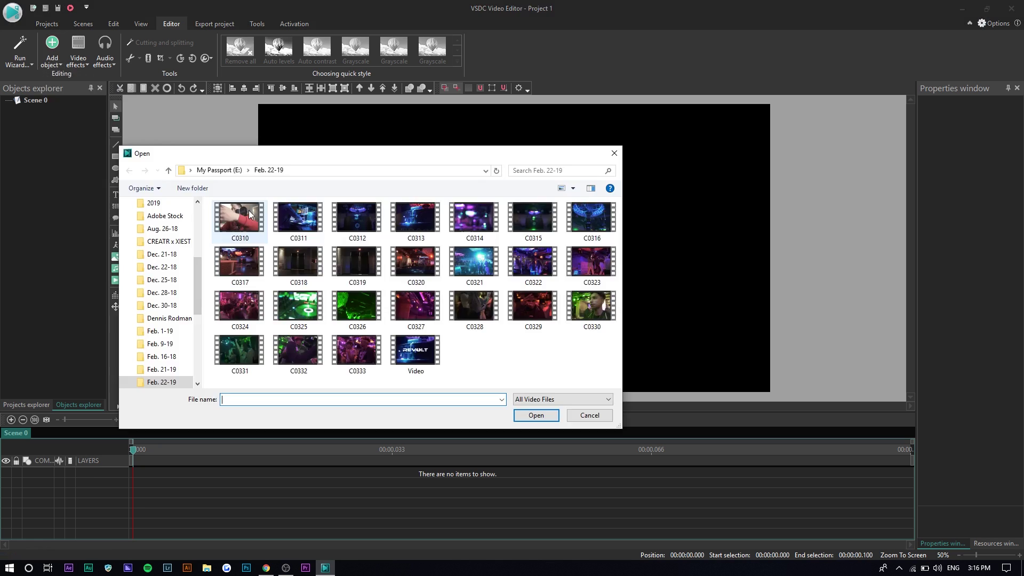
pyautogui.doubleClick(249, 210)
pyautogui.click(625, 339)
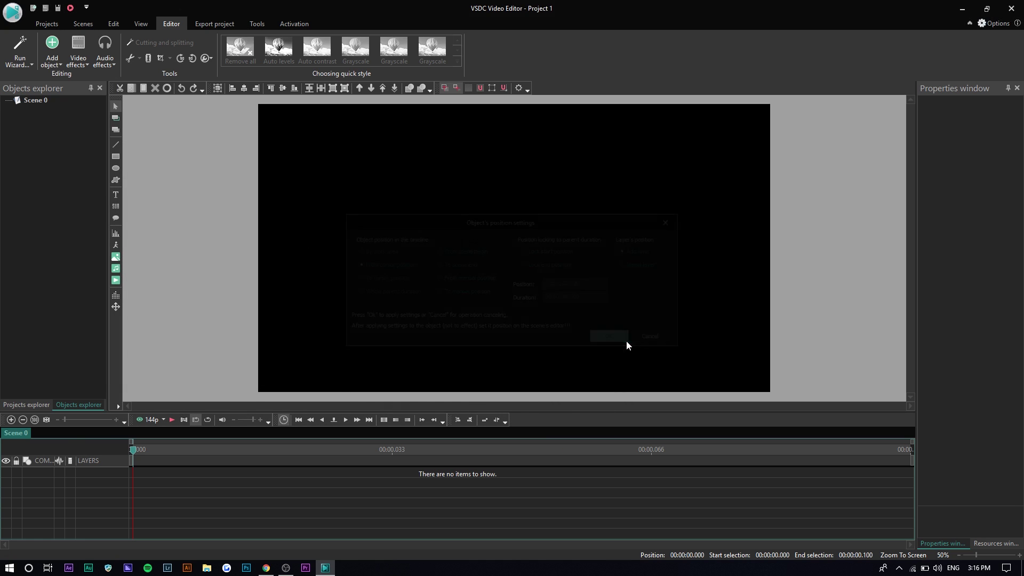
pyautogui.click(53, 50)
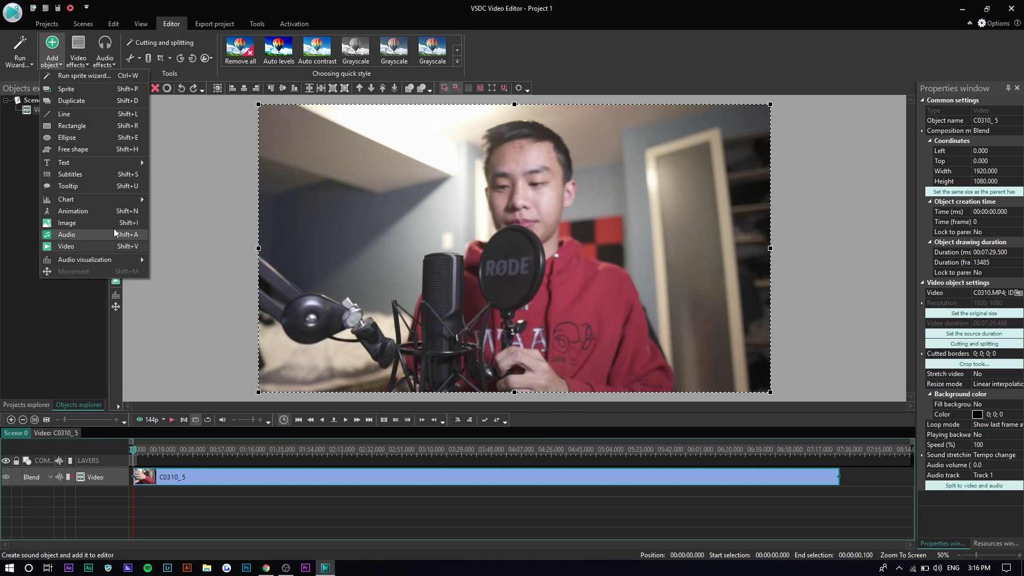
pyautogui.click(85, 245)
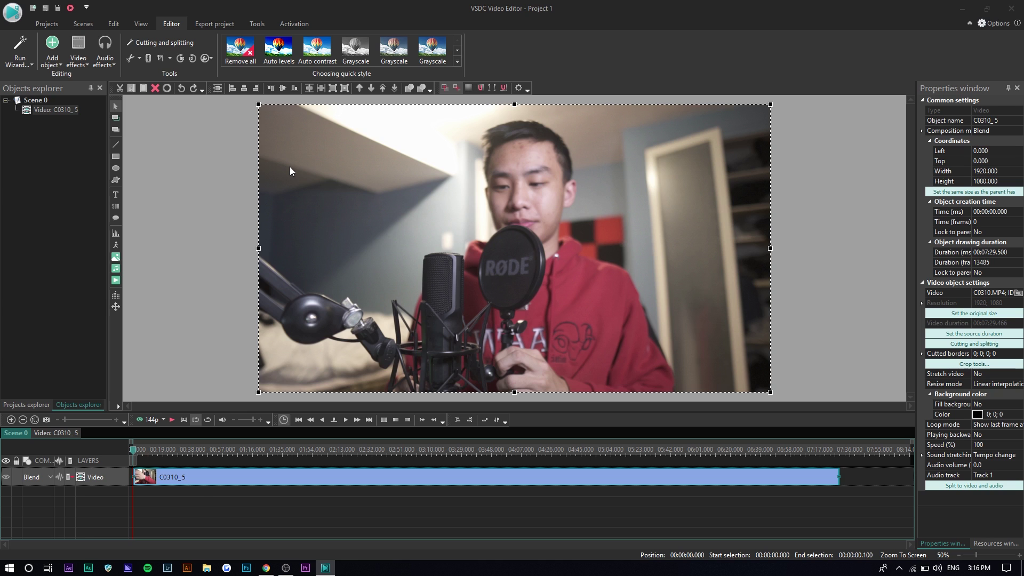
pyautogui.click(613, 340)
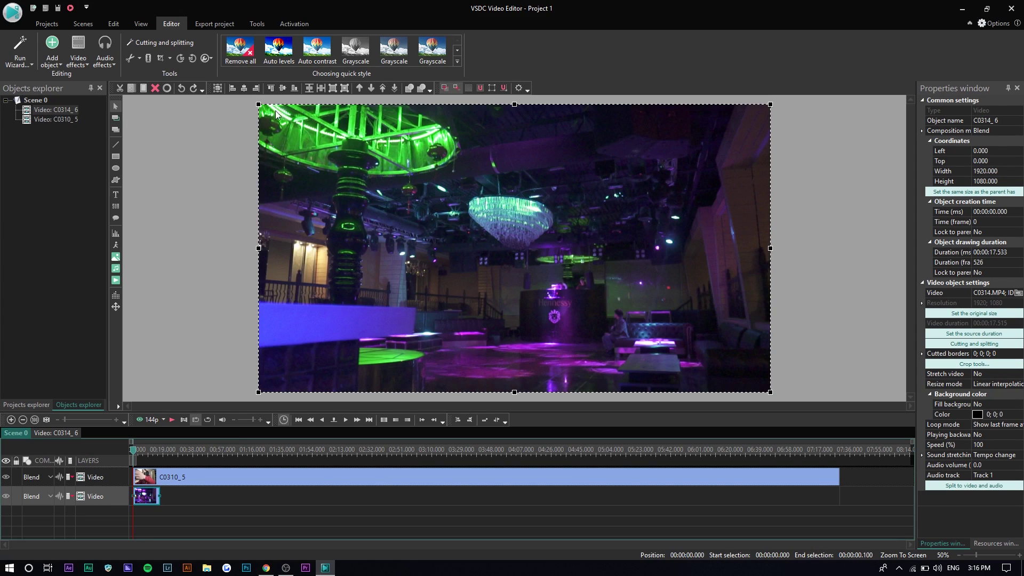
# Shrink club clip C0314_6 to a 704x746 inset in the lower-right corner and preview the scene.
pyautogui.moveTo(258, 104); pyautogui.dragTo(582, 193)
pyautogui.moveTo(701, 253); pyautogui.dragTo(688, 327)
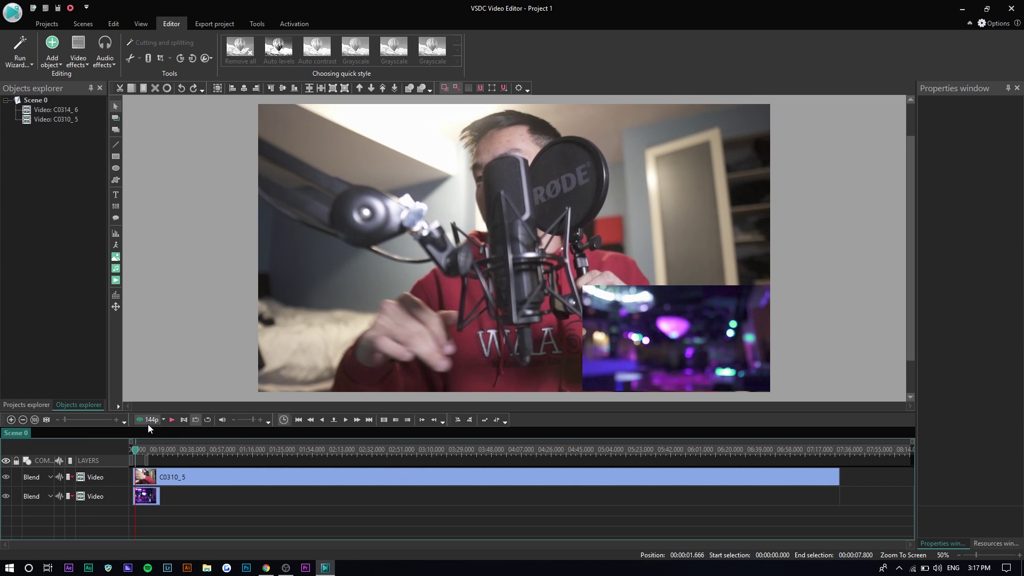
pyautogui.click(149, 421)
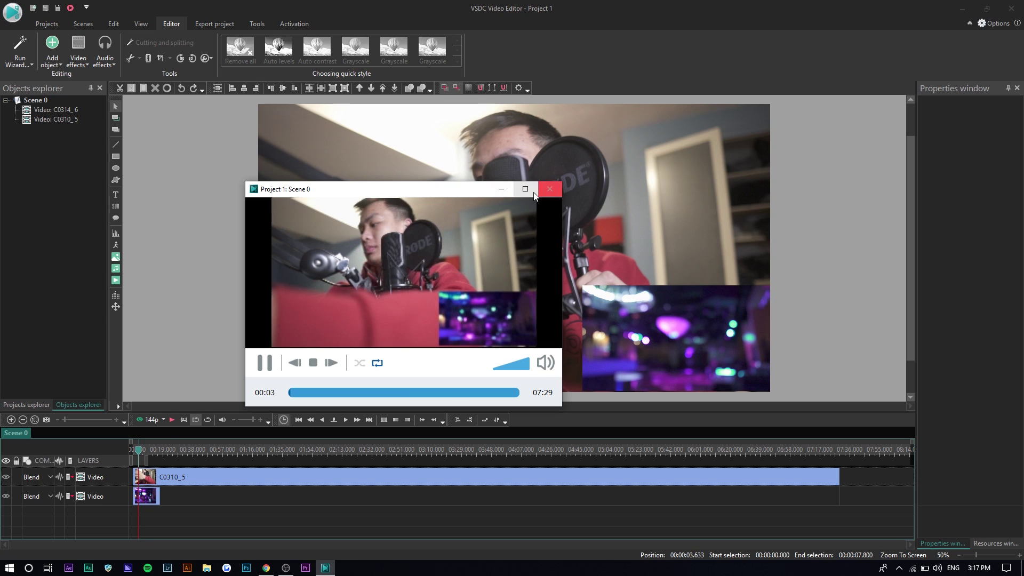
# Change preview quality to 1080p and preview the picture-in-picture again.
pyautogui.click(548, 190)
pyautogui.click(164, 420)
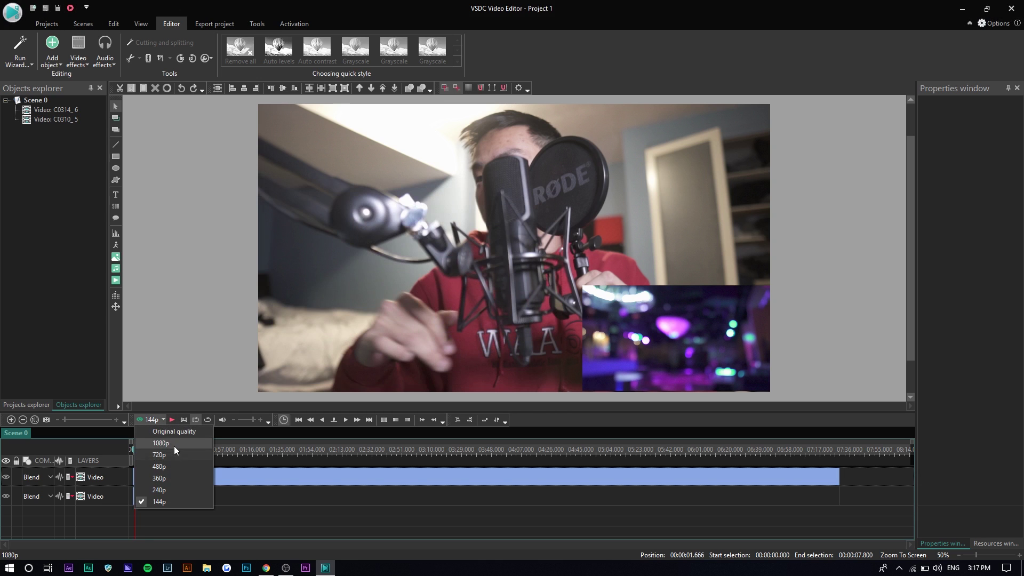
pyautogui.click(173, 446)
pyautogui.click(149, 422)
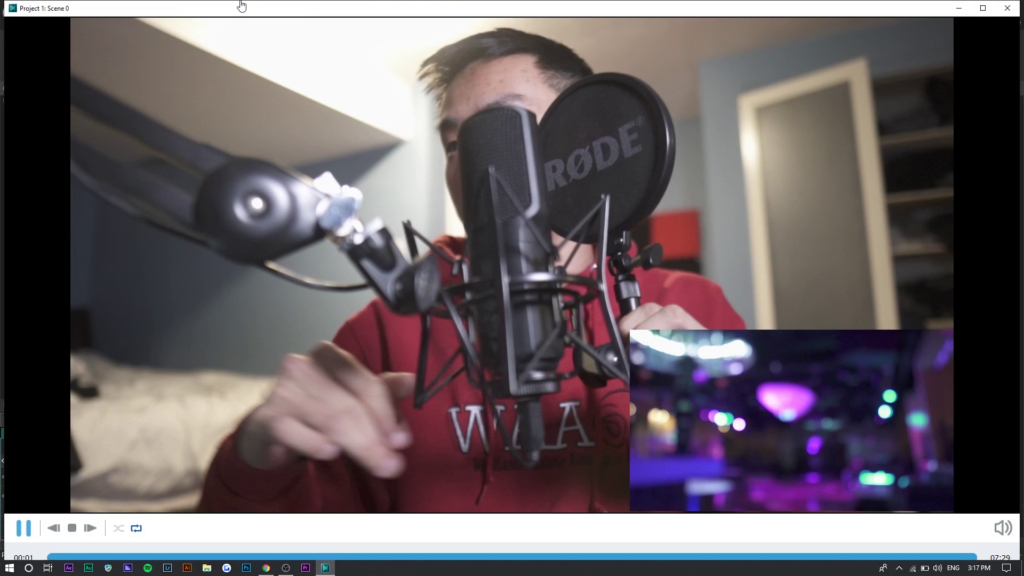
pyautogui.moveTo(243, 10); pyautogui.dragTo(249, 12)
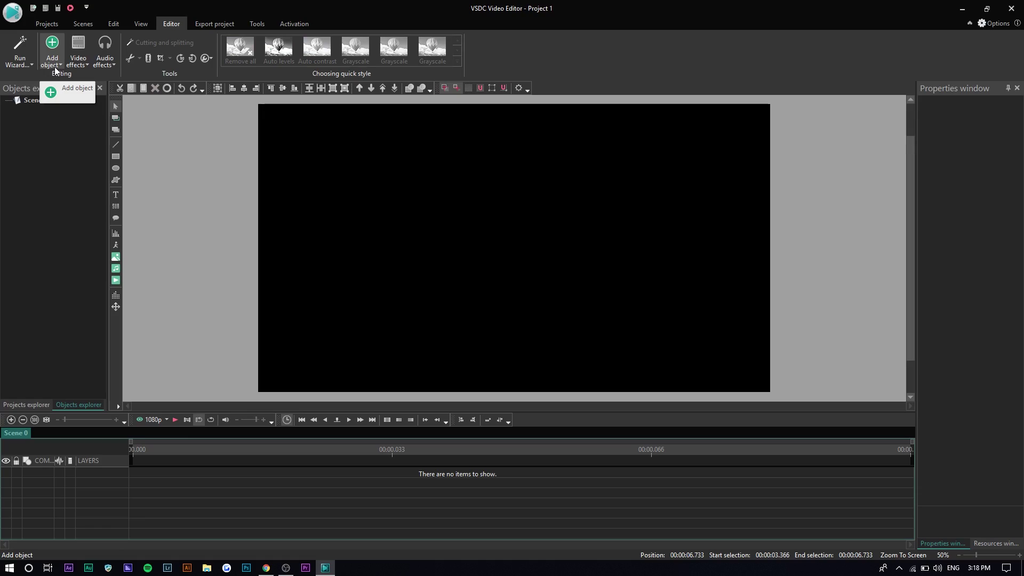
# Add green screen basketball.mp4 from Downloads and move it to the timeline start.
pyautogui.click(54, 66)
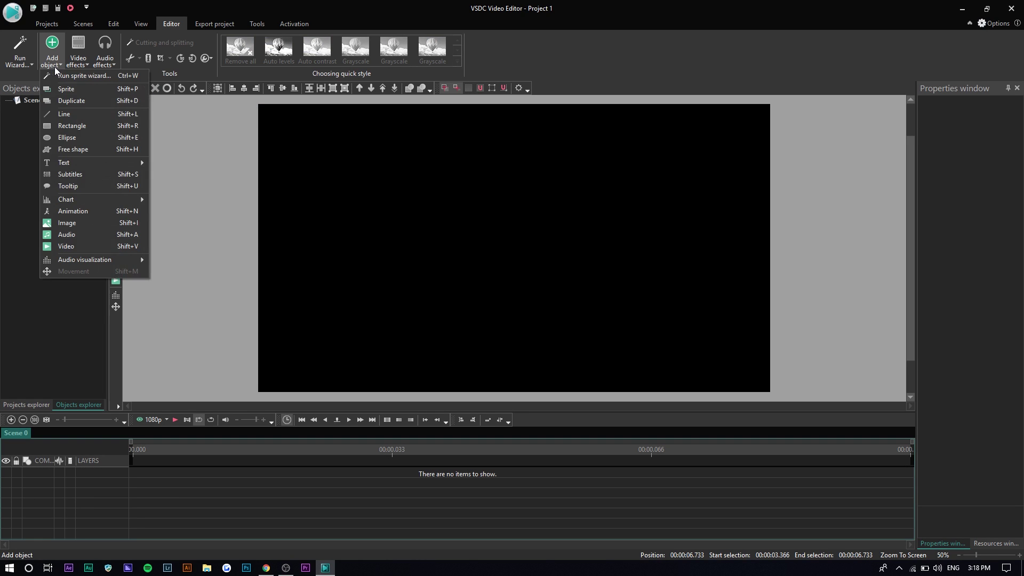
pyautogui.click(77, 248)
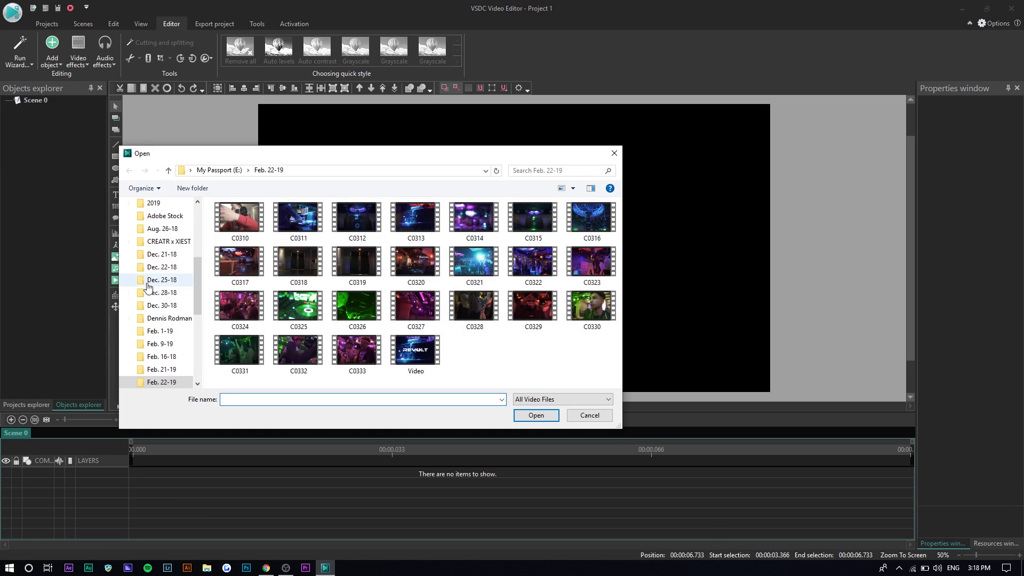
pyautogui.scroll(5, 160, 256)
pyautogui.click(163, 241)
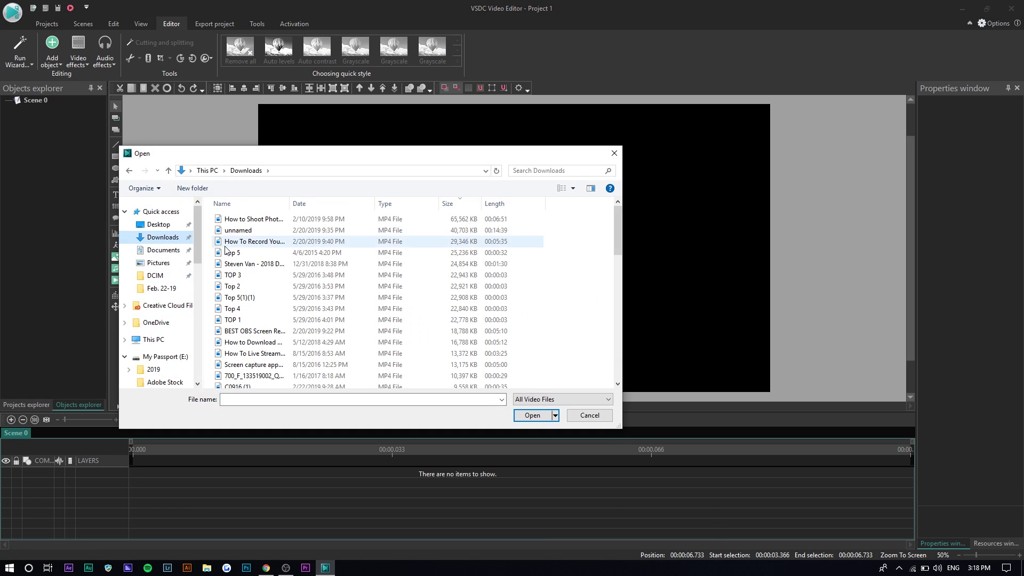
pyautogui.write('gree')
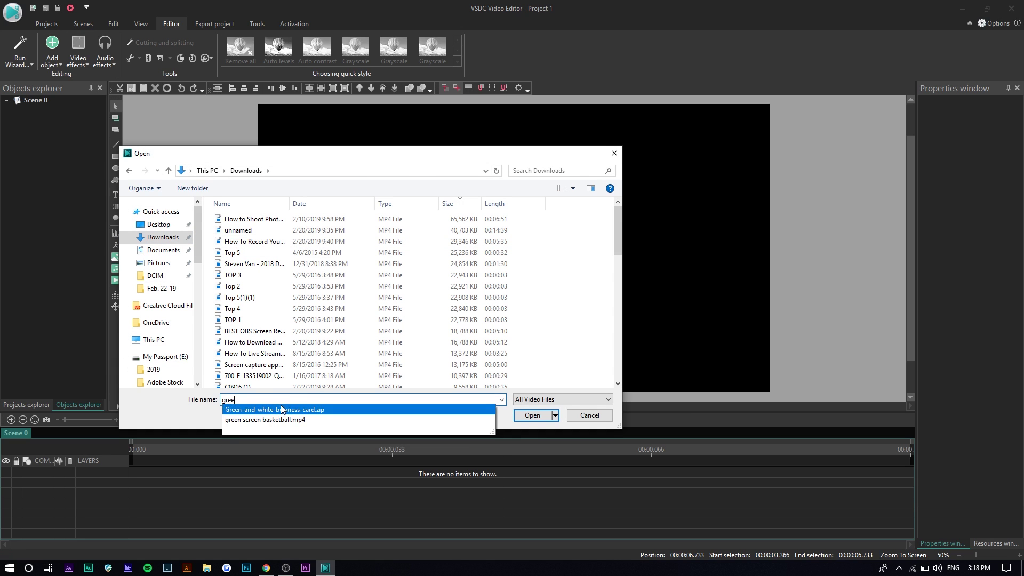
pyautogui.press('Down')
pyautogui.press('Return')
pyautogui.click(619, 336)
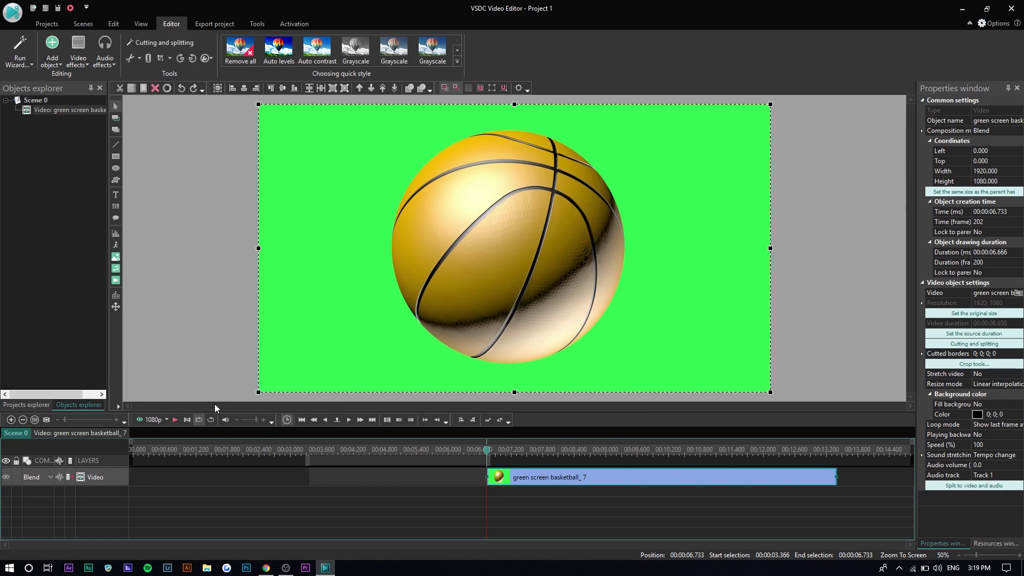
pyautogui.moveTo(512, 481); pyautogui.dragTo(160, 452)
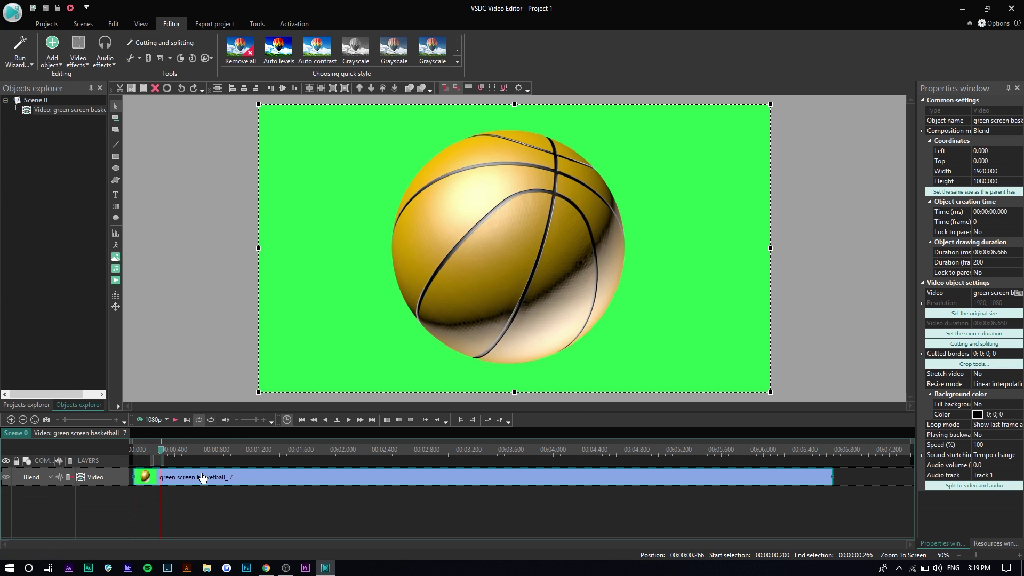
# Add a Background remover to the basketball clip and move the playhead to 3 seconds.
pyautogui.click(170, 483)
pyautogui.click(85, 64)
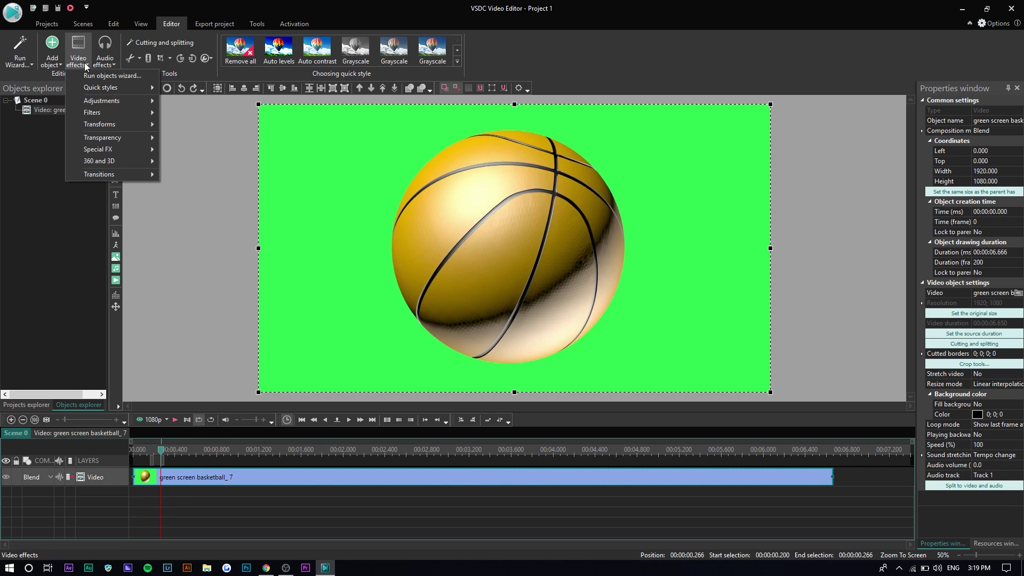
pyautogui.moveTo(124, 137)
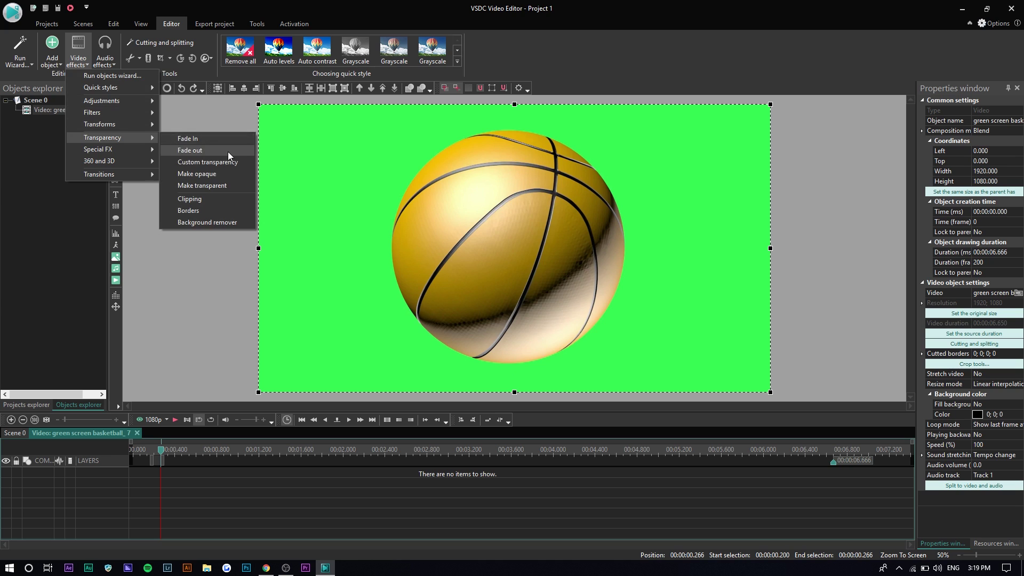
pyautogui.click(216, 221)
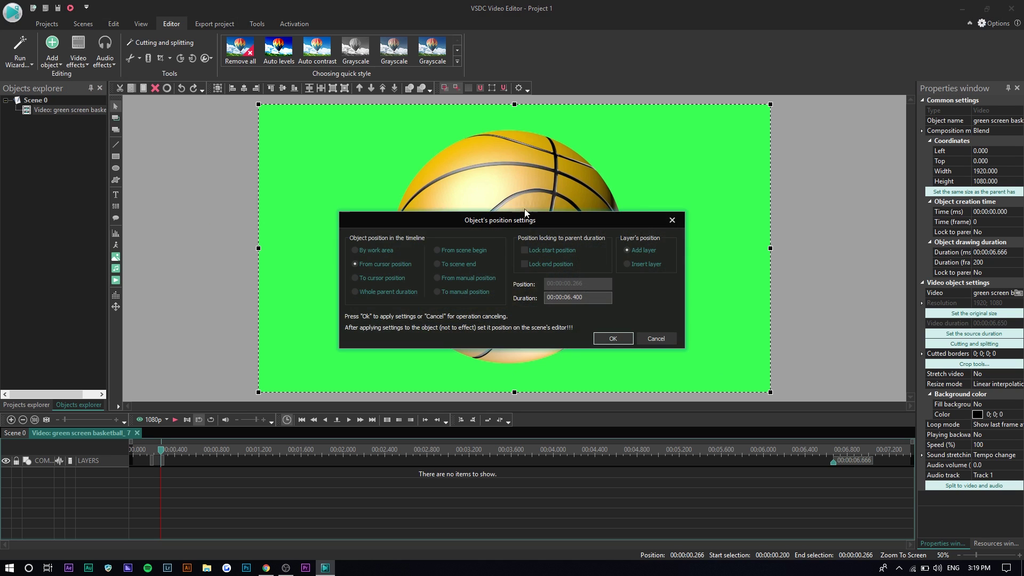
pyautogui.click(481, 333)
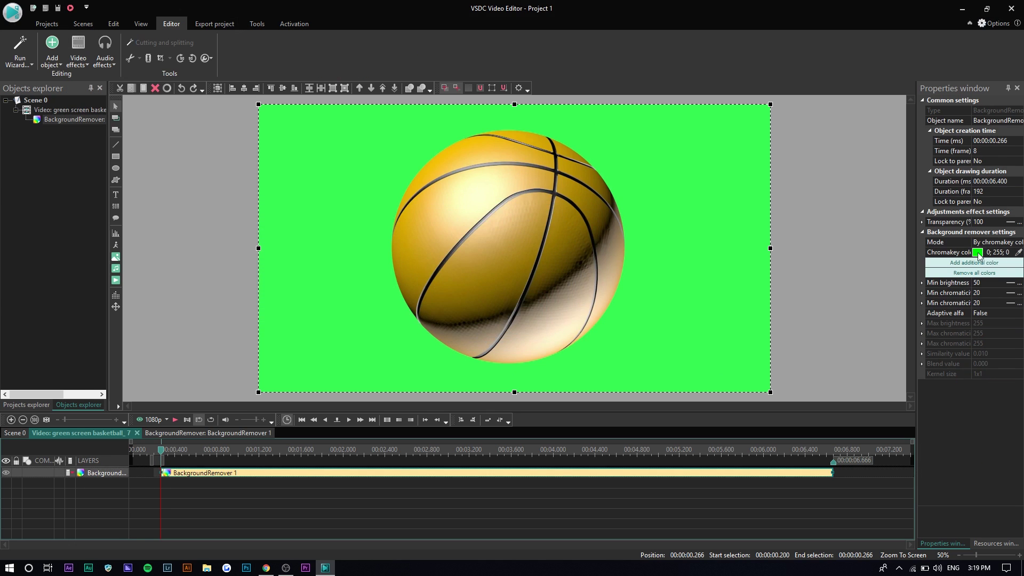
pyautogui.moveTo(164, 454); pyautogui.dragTo(448, 457)
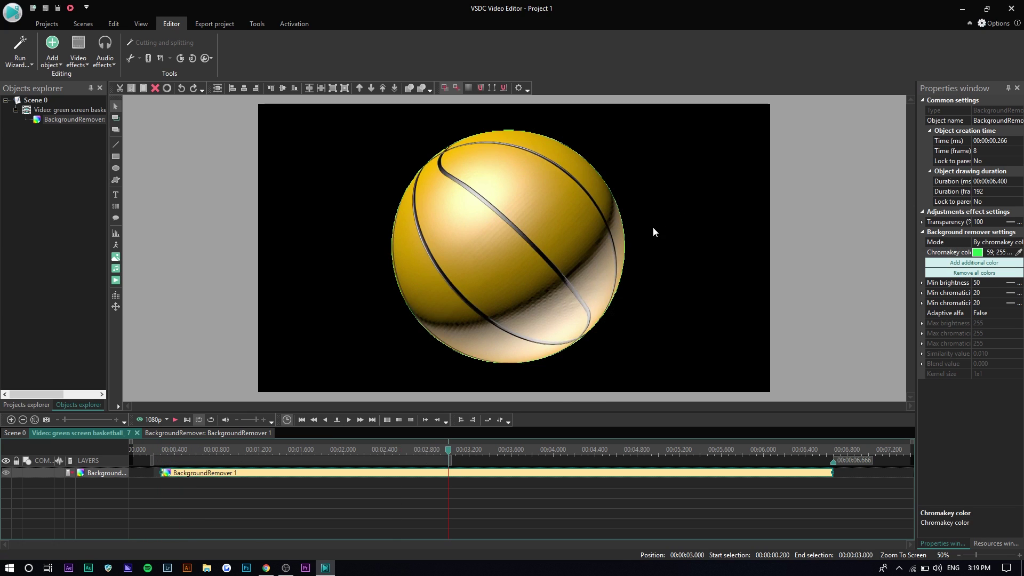
# Adjust the min brightness (58;63) and min chromaticity thresholds, then collapse those rows.
pyautogui.click(922, 283)
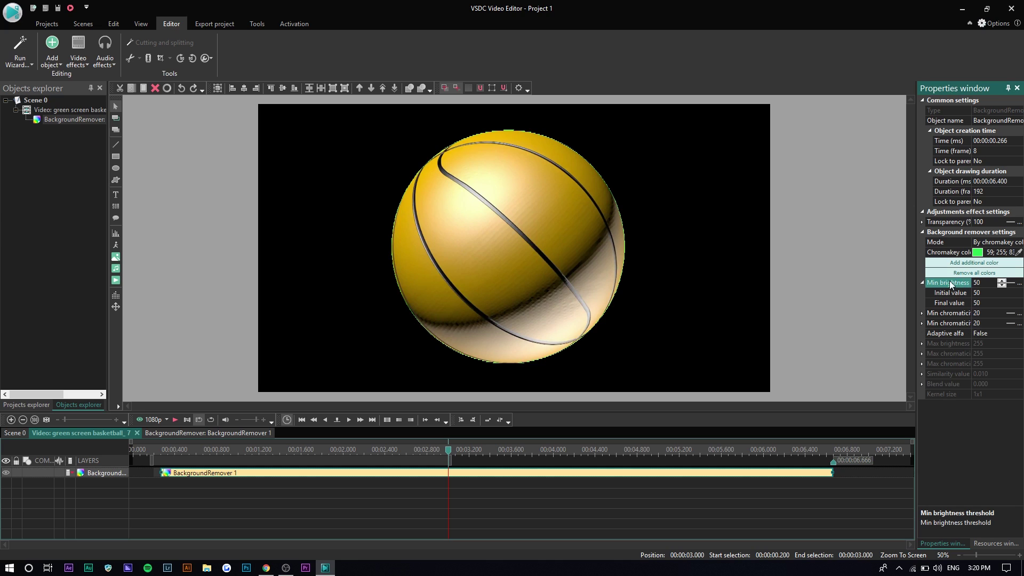
pyautogui.click(922, 313)
pyautogui.click(1002, 342)
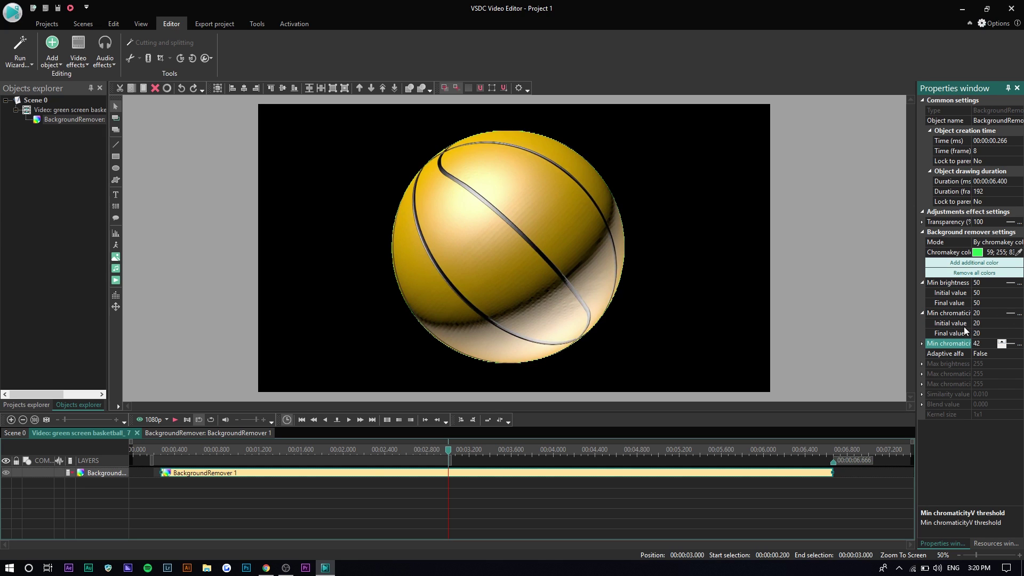
pyautogui.click(1012, 323)
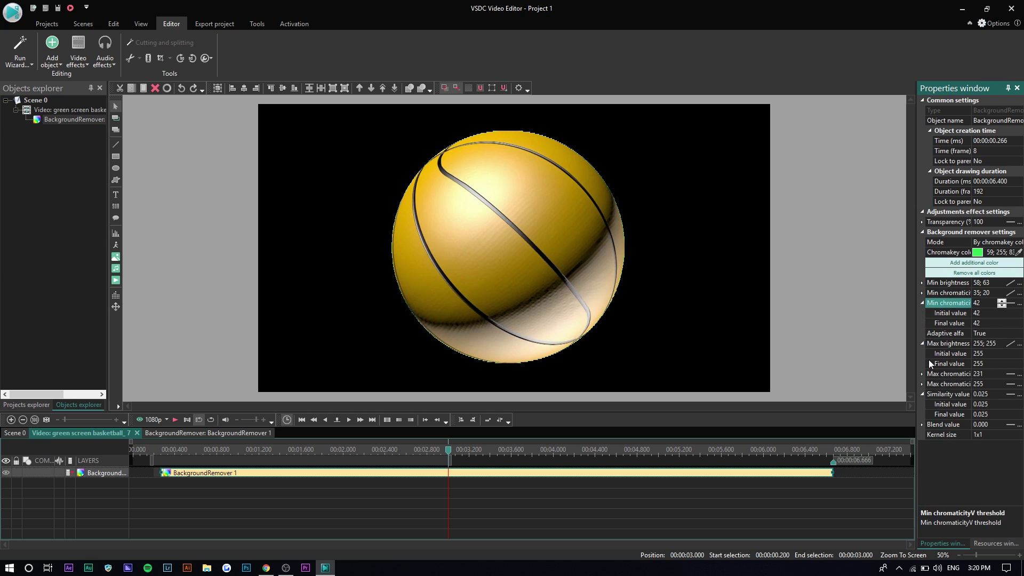
pyautogui.click(921, 344)
pyautogui.click(922, 374)
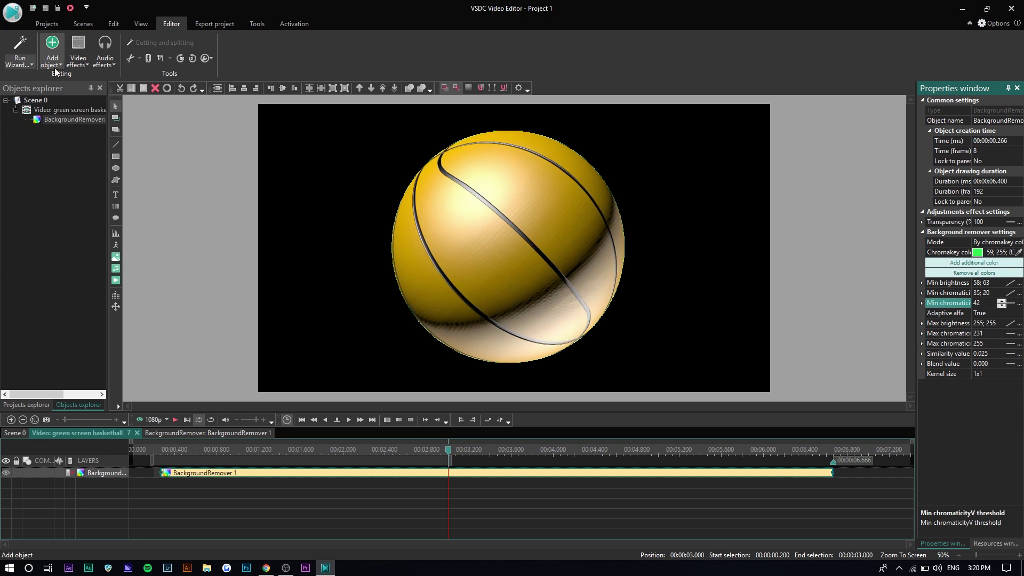
# Browse the video effects list, then bring up the project commands menu.
pyautogui.click(78, 63)
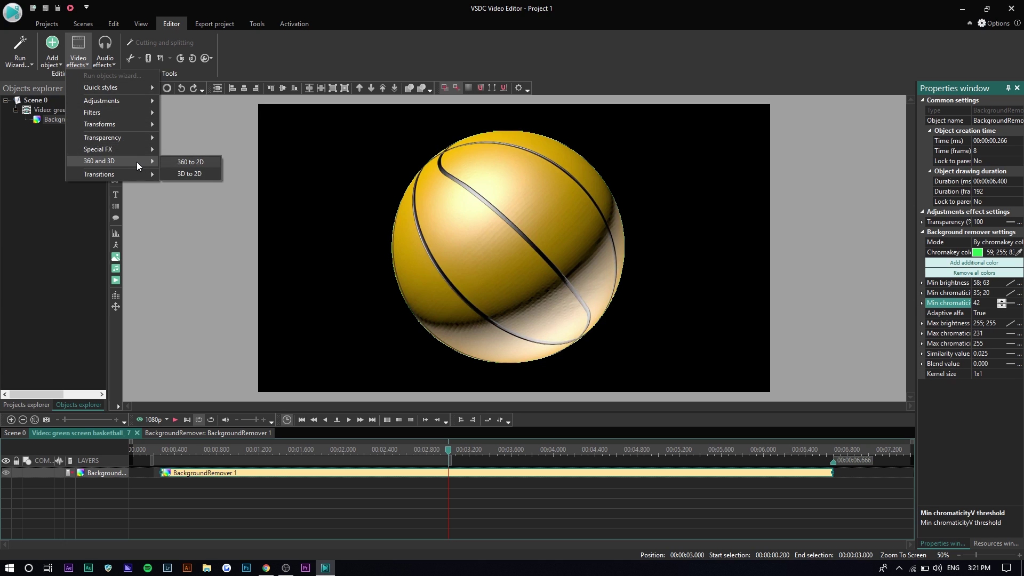
pyautogui.moveTo(136, 154)
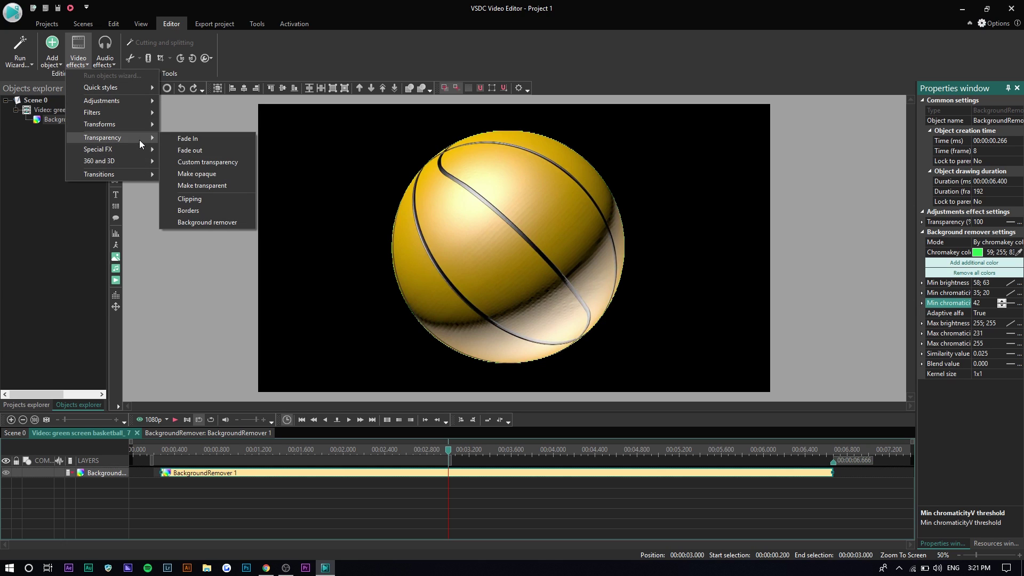
pyautogui.moveTo(137, 126)
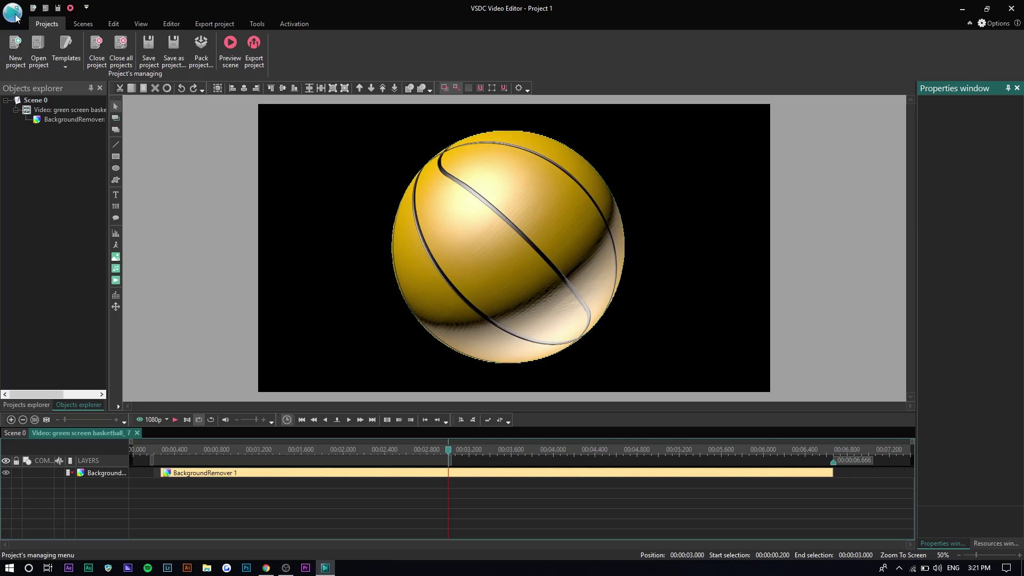
pyautogui.click(13, 13)
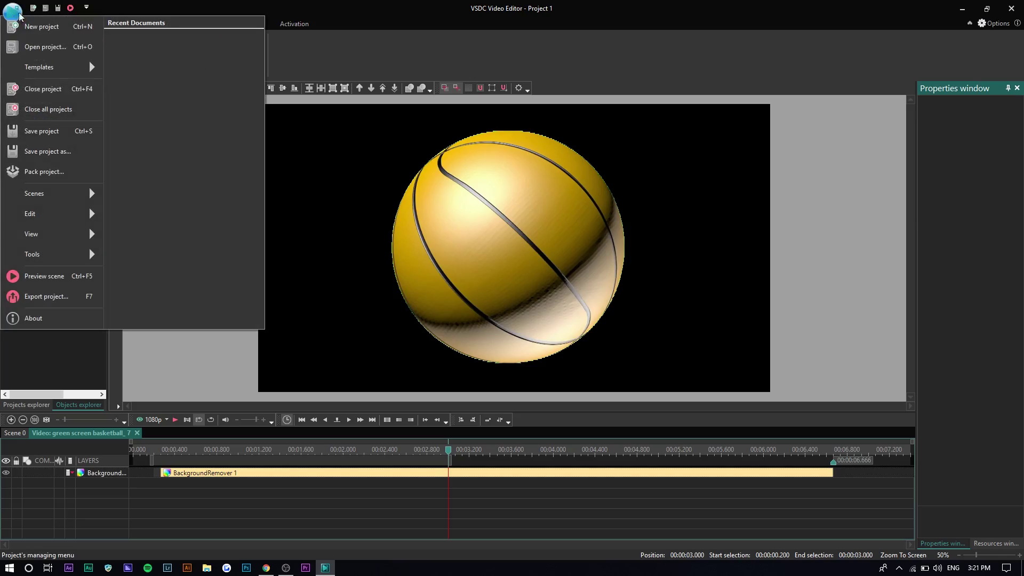
# Export the project for PC as MPEG4 with the High Quality XviD/MP3 224 kbps profile.
pyautogui.click(71, 308)
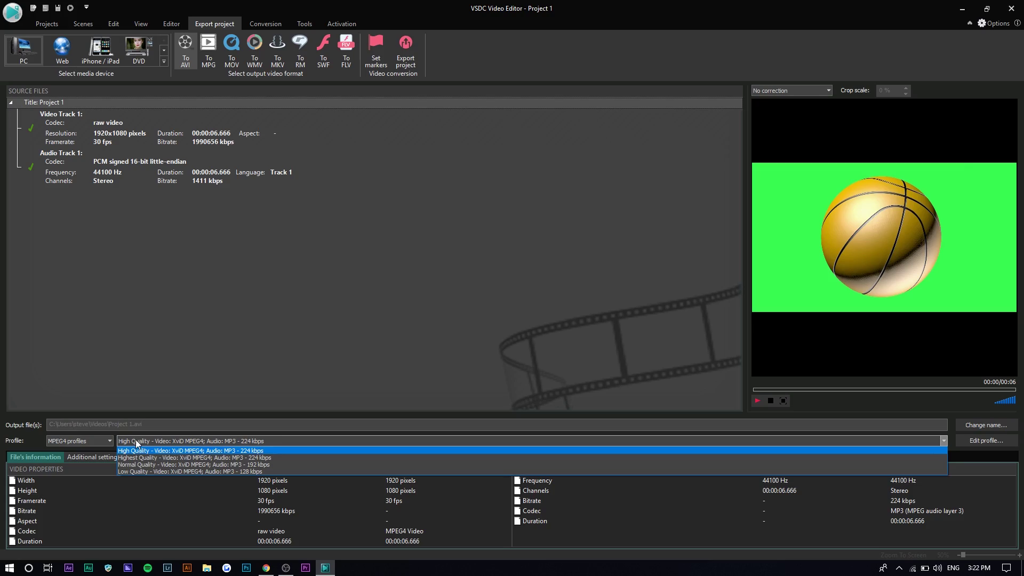
pyautogui.click(156, 447)
pyautogui.click(408, 63)
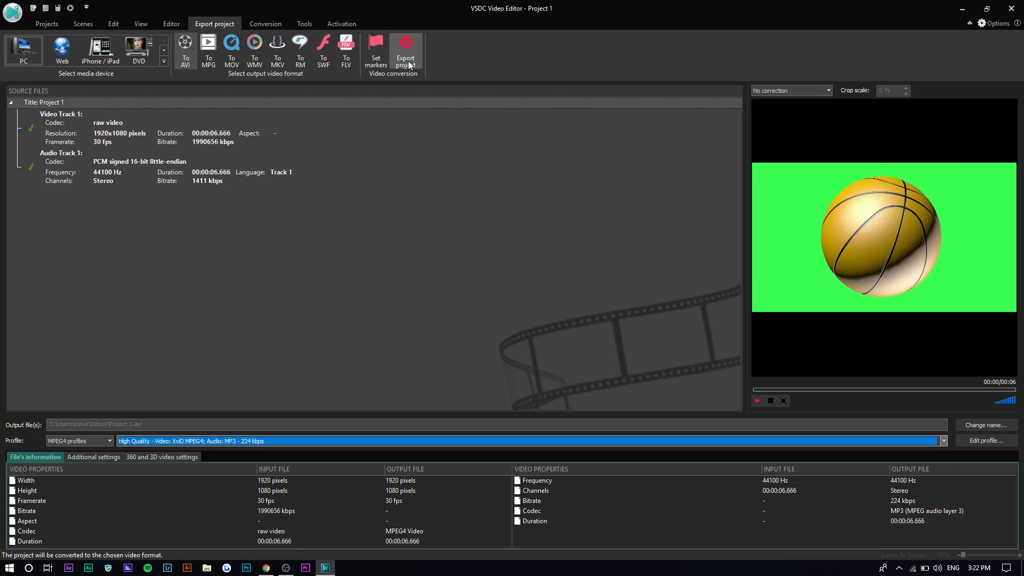